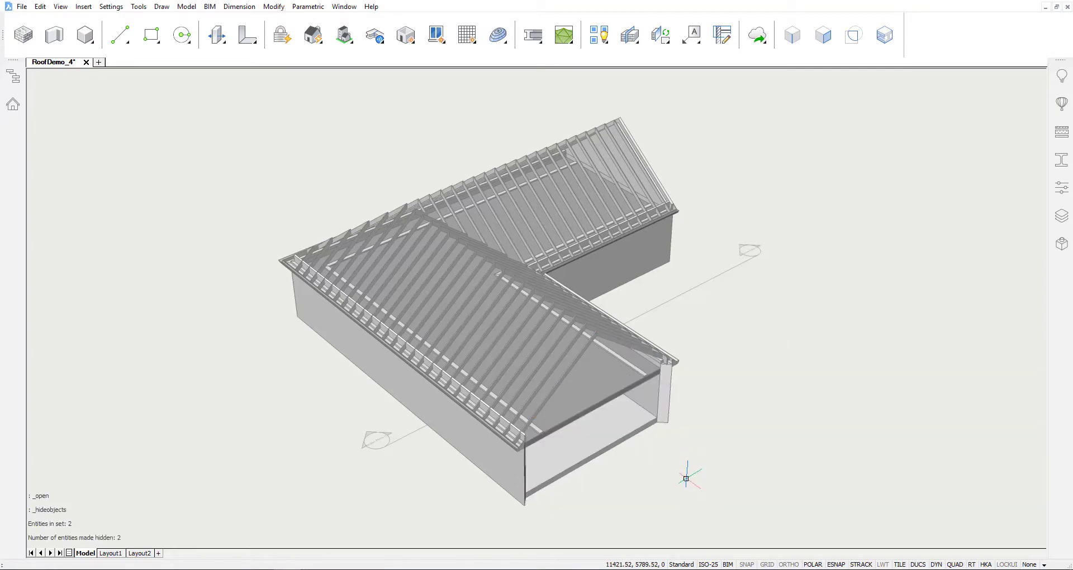
Step: Draw a vertical linear solid about 1480 mm tall on the floor plate near the gable end, reusing an existing rafter's profile
{"action": "middle_click_drag", "start_coordinate": [686, 476], "coordinate": [447, 413], "text": "shift"}
{"action": "scroll", "coordinate": [535, 318], "scroll_direction": "up", "scroll_amount": 6}
{"action": "middle_click_drag", "start_coordinate": [759, 451], "coordinate": [677, 466]}
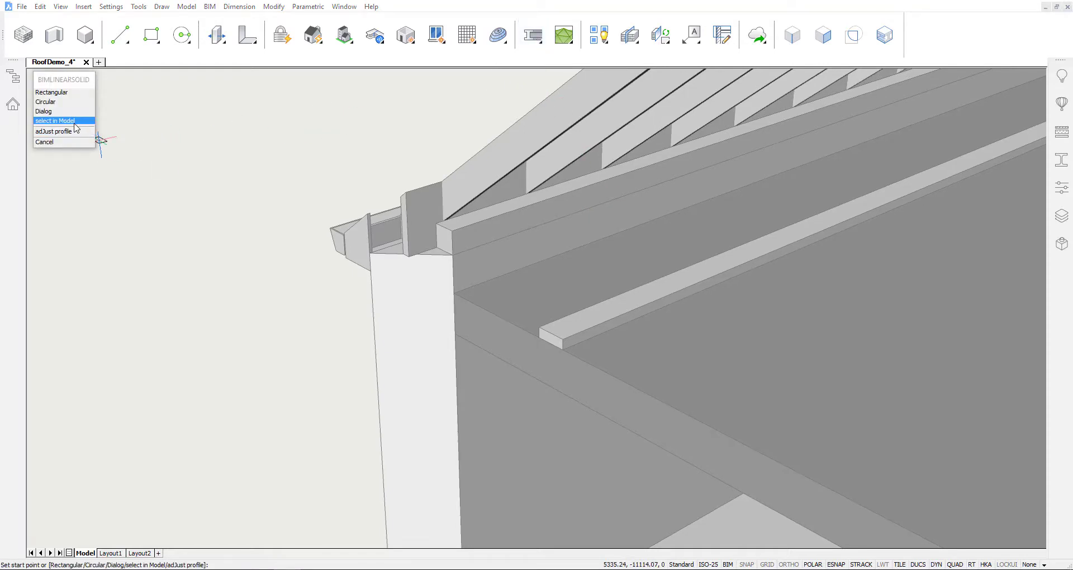
{"action": "left_click", "coordinate": [56, 120]}
{"action": "left_click", "coordinate": [515, 157]}
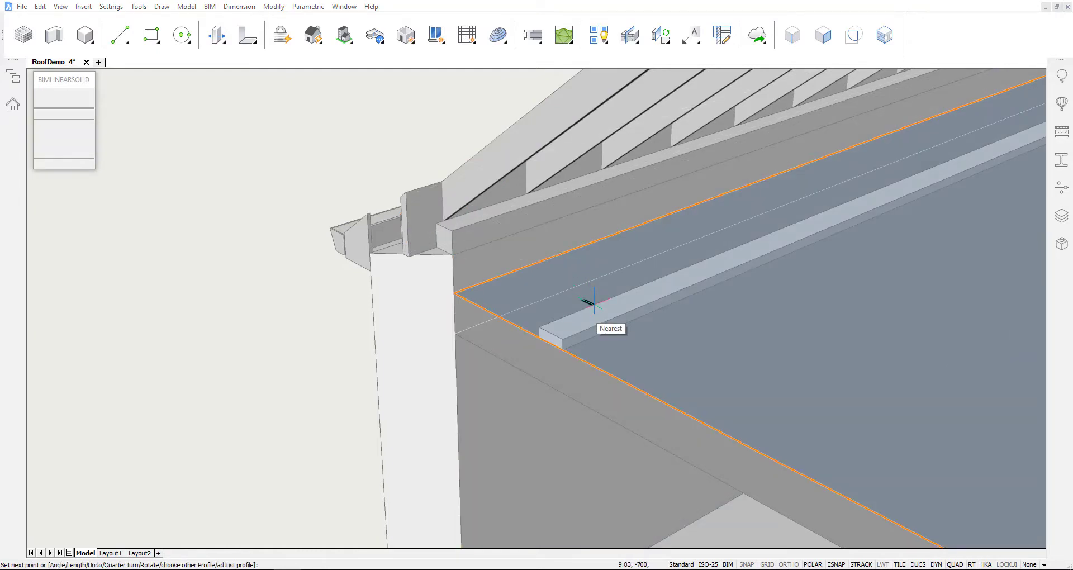
{"action": "scroll", "coordinate": [608, 197], "scroll_direction": "down", "scroll_amount": 4}
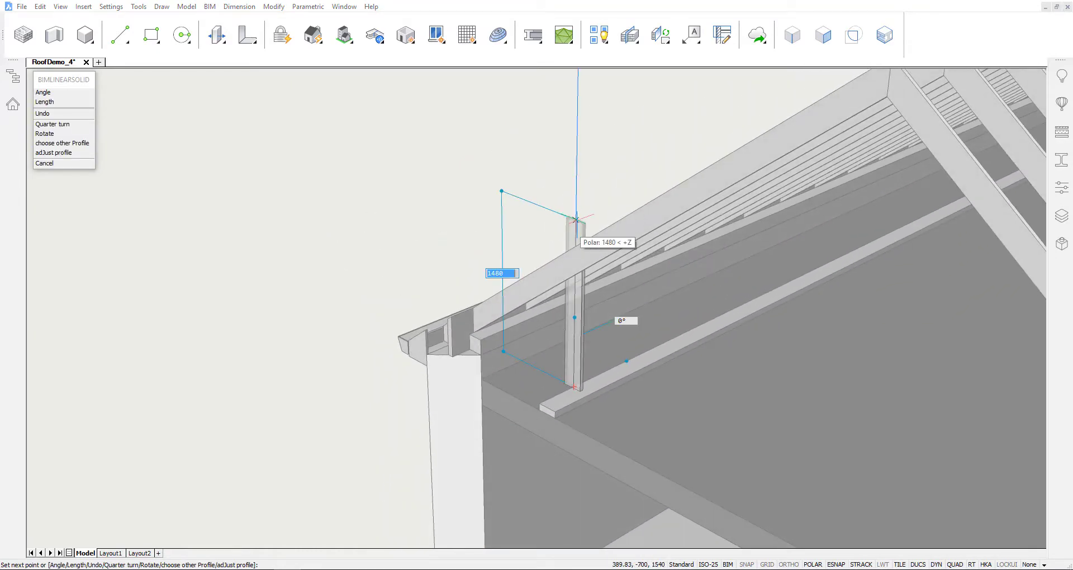
{"action": "left_click", "coordinate": [576, 219]}
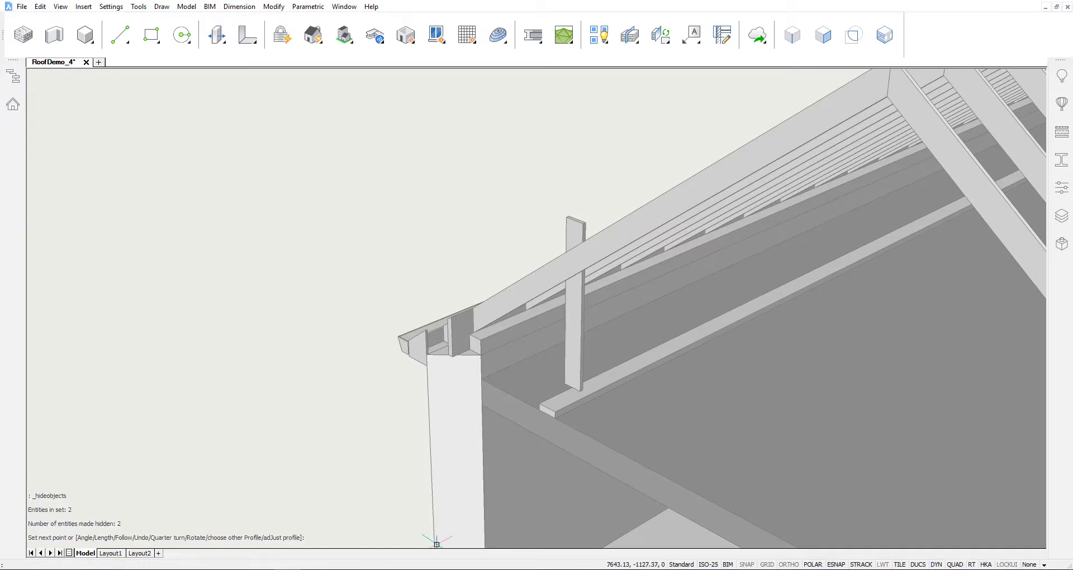
Step: Move the vertical post by its base corner until it is flush with the long edge of the floor plate
{"action": "left_click", "coordinate": [580, 352]}
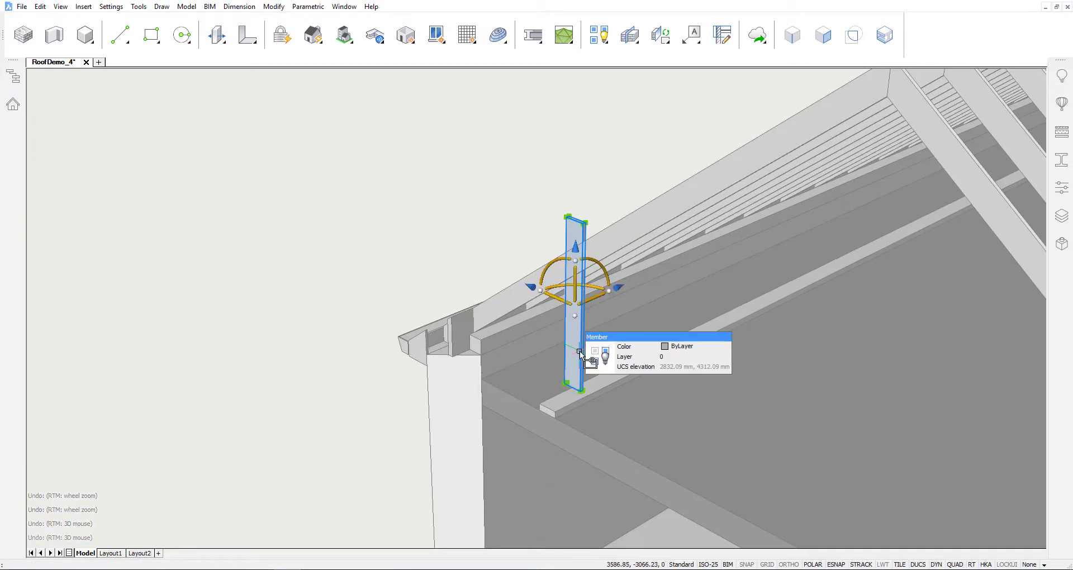
{"action": "scroll", "coordinate": [579, 352], "scroll_direction": "up", "scroll_amount": 3}
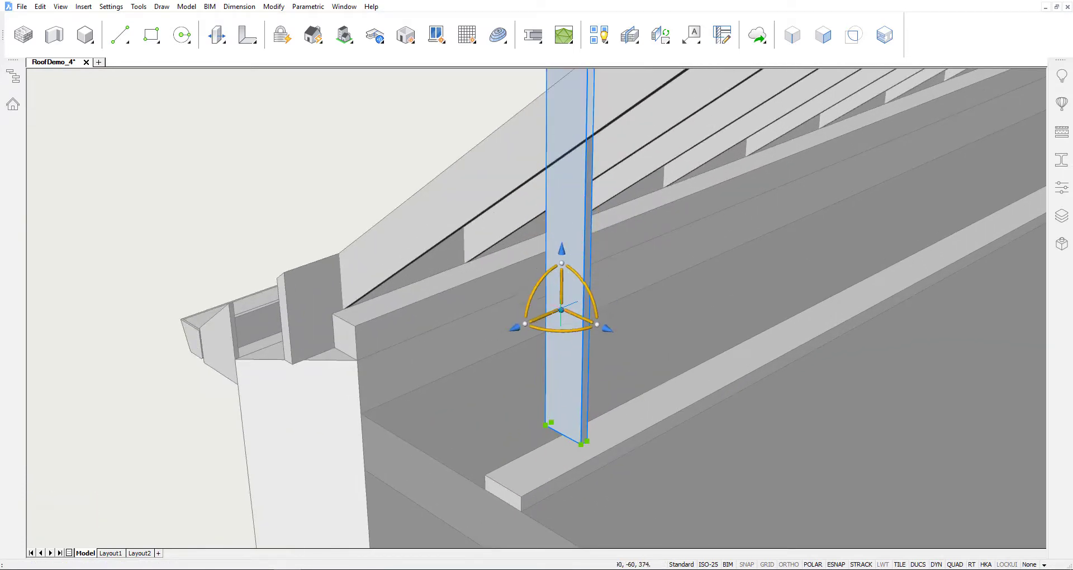
{"action": "left_click", "coordinate": [552, 406]}
{"action": "left_click", "coordinate": [541, 429]}
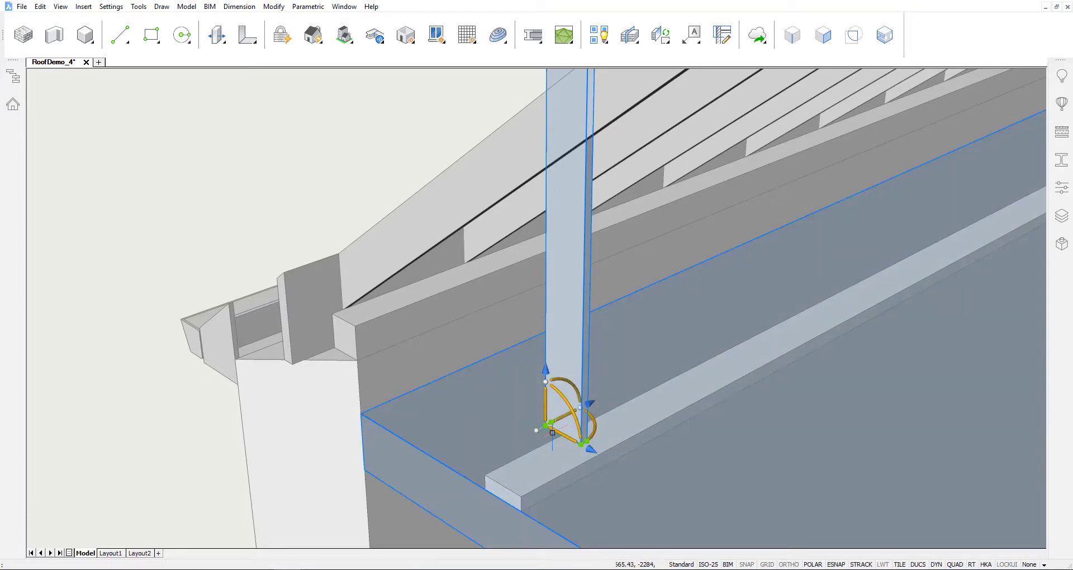
{"action": "left_click", "coordinate": [552, 436]}
{"action": "left_click", "coordinate": [558, 439]}
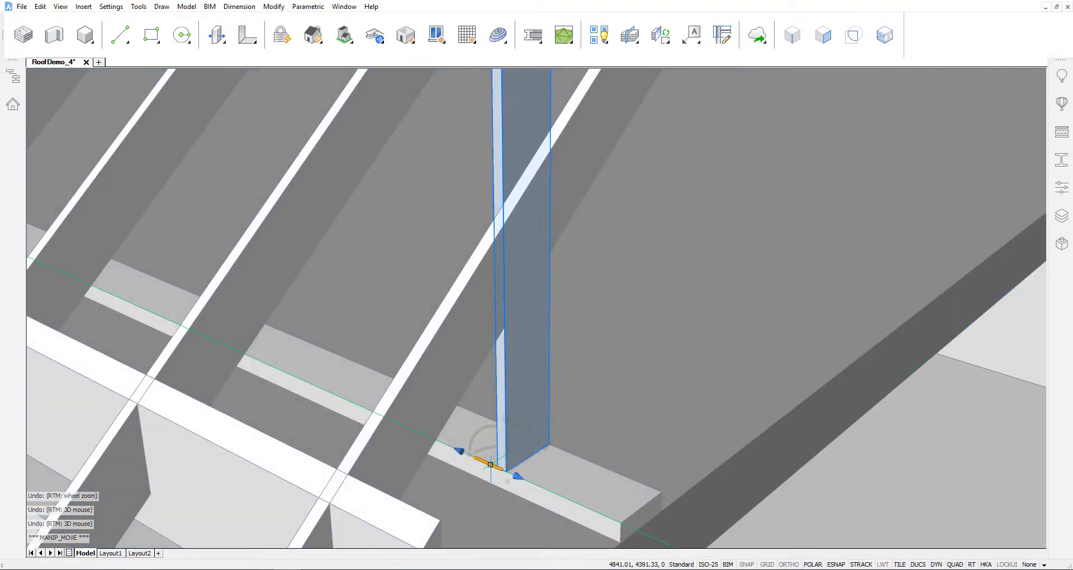
Step: Move the post along the floor plate until it lines up with the end rafter, and clear the selection
{"action": "left_click", "coordinate": [490, 464]}
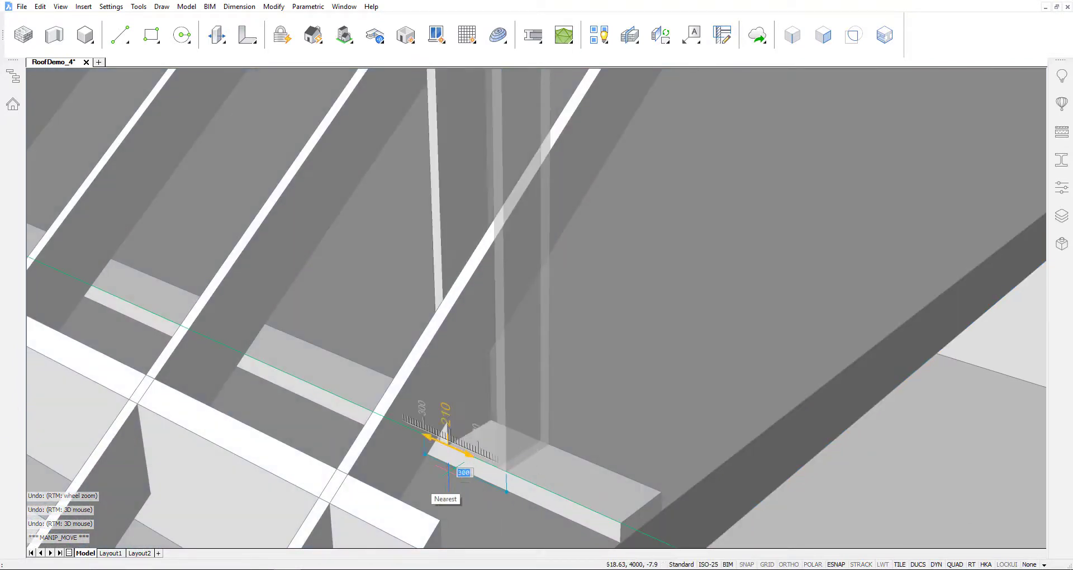
{"action": "left_click", "coordinate": [335, 470]}
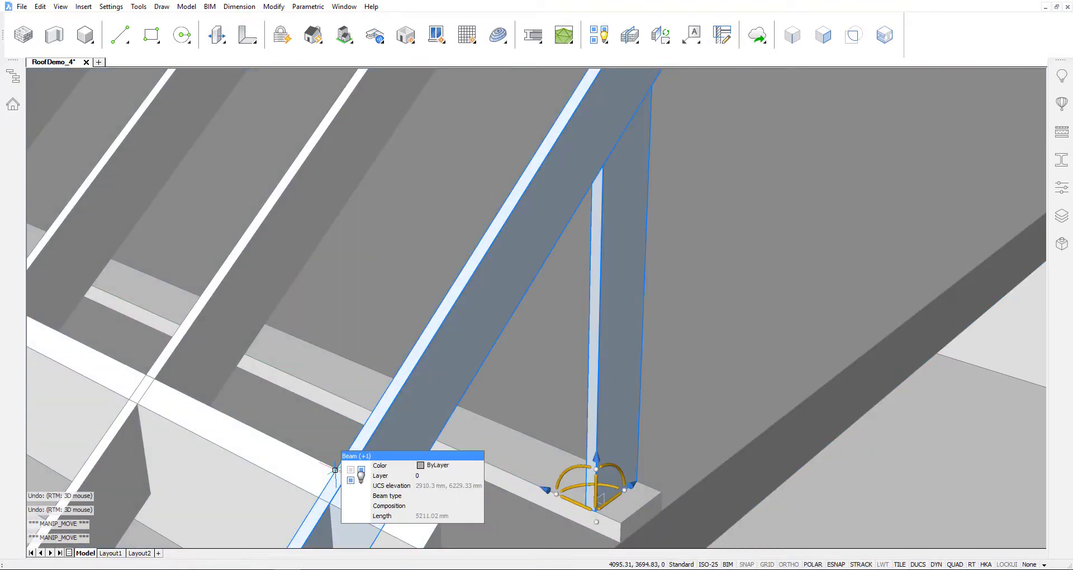
{"action": "key", "text": "Escape"}
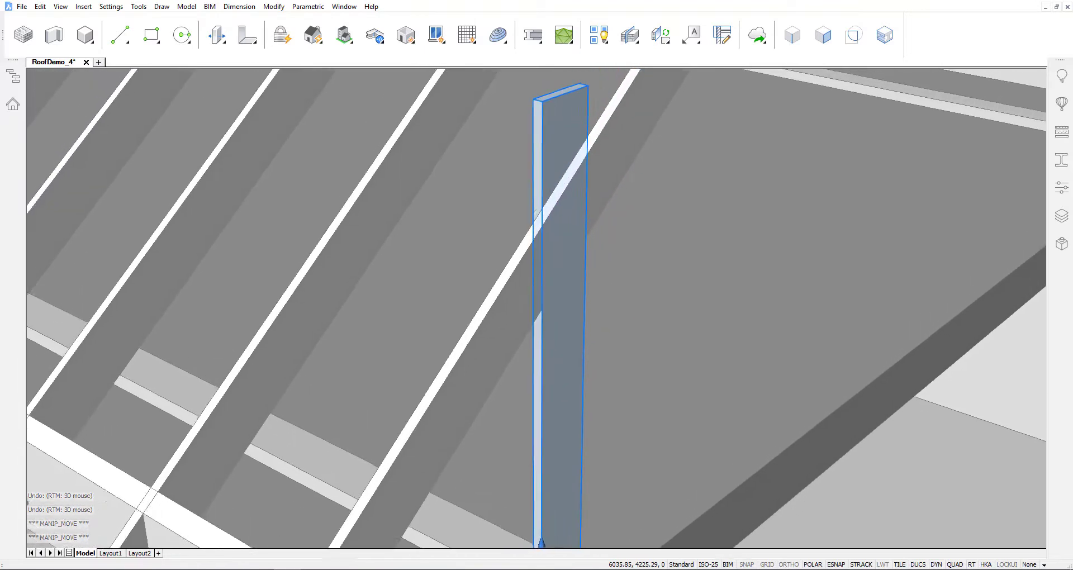
Step: Slice the post with the end rafter's top face and delete the piece above the rafter
{"action": "mouse_move", "coordinate": [516, 182]}
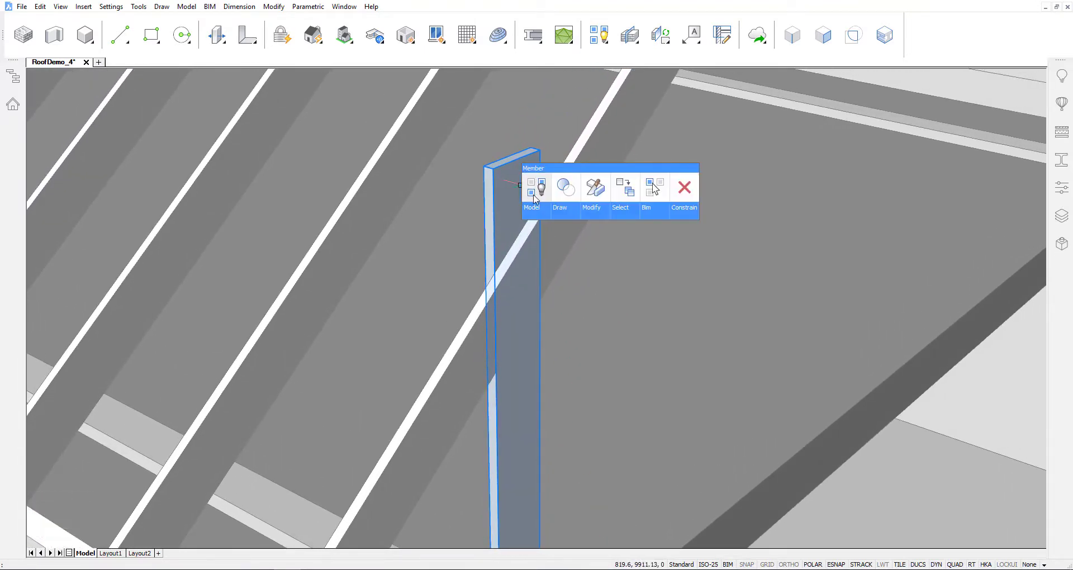
{"action": "mouse_move", "coordinate": [539, 210]}
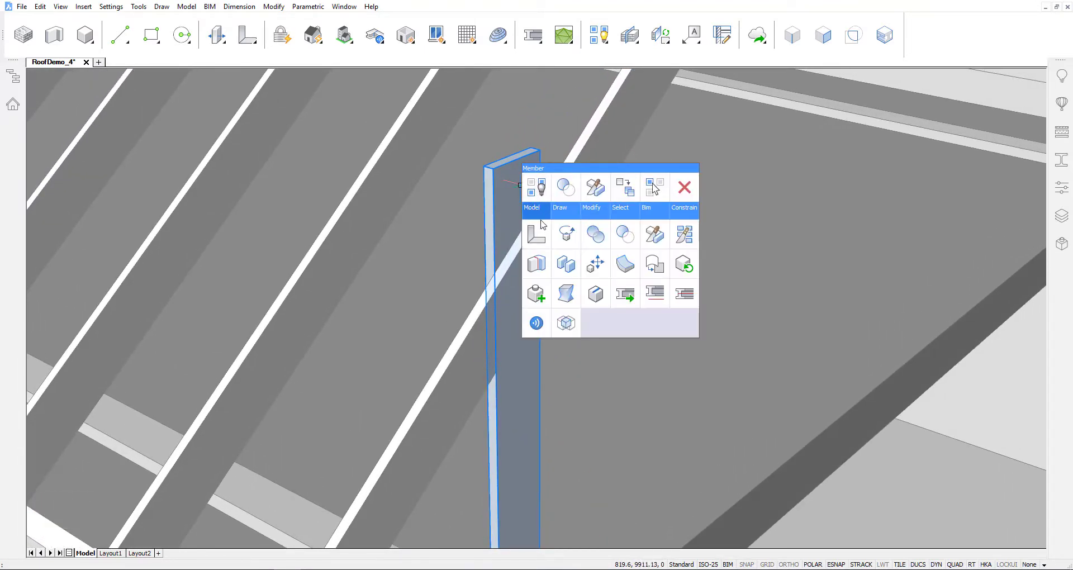
{"action": "left_click", "coordinate": [637, 238]}
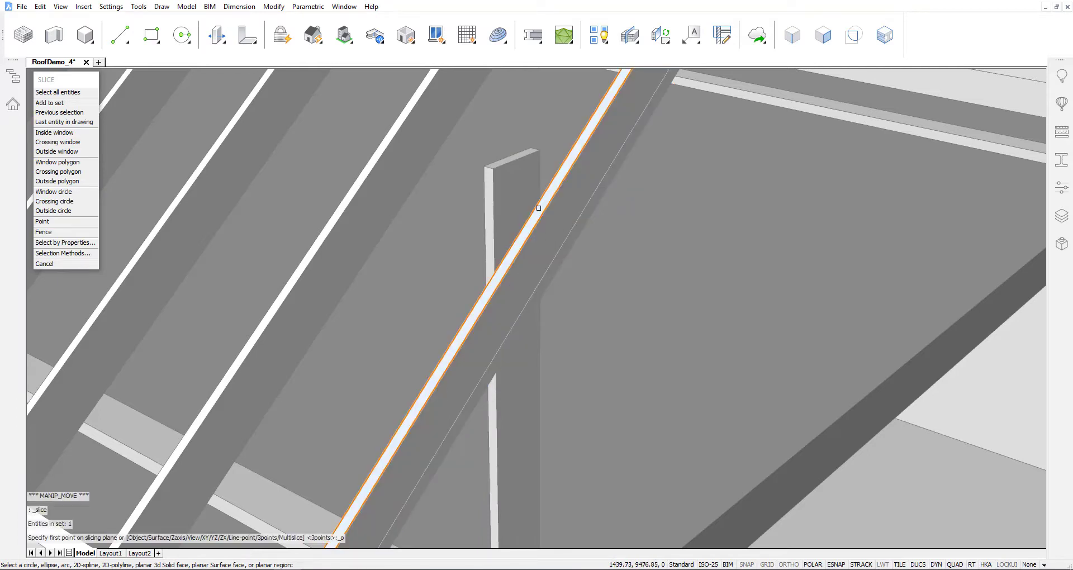
{"action": "left_click", "coordinate": [538, 208]}
{"action": "key", "text": "Return"}
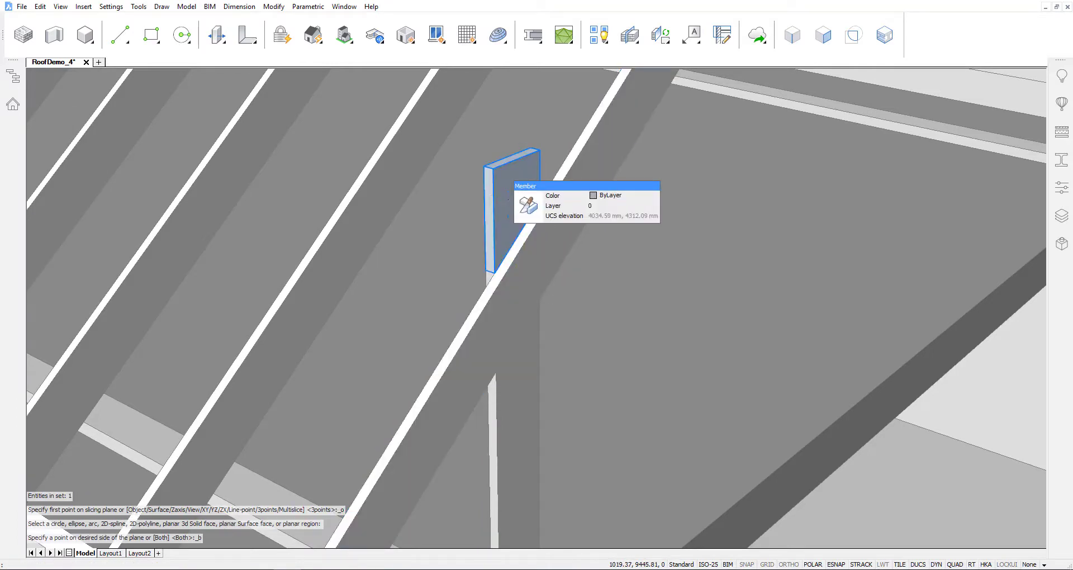
{"action": "key", "text": "Delete"}
Step: Draw a horizontal linear solid from the post's edge along the gable, giving the profile a quarter turn so it stands upright
{"action": "middle_click_drag", "start_coordinate": [559, 313], "coordinate": [692, 150], "text": "shift"}
{"action": "left_click", "coordinate": [532, 43]}
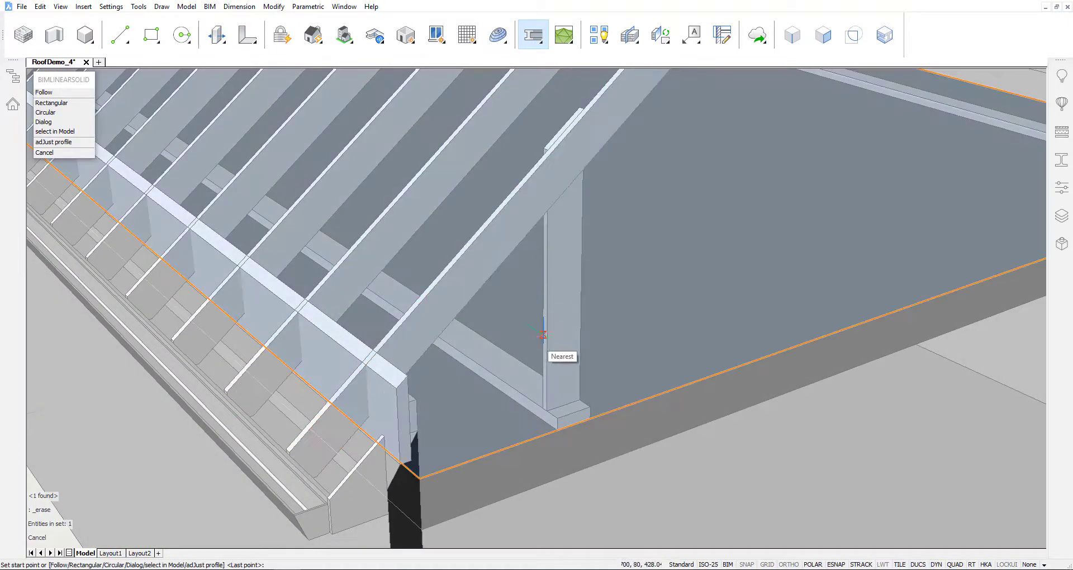
{"action": "left_click", "coordinate": [578, 319]}
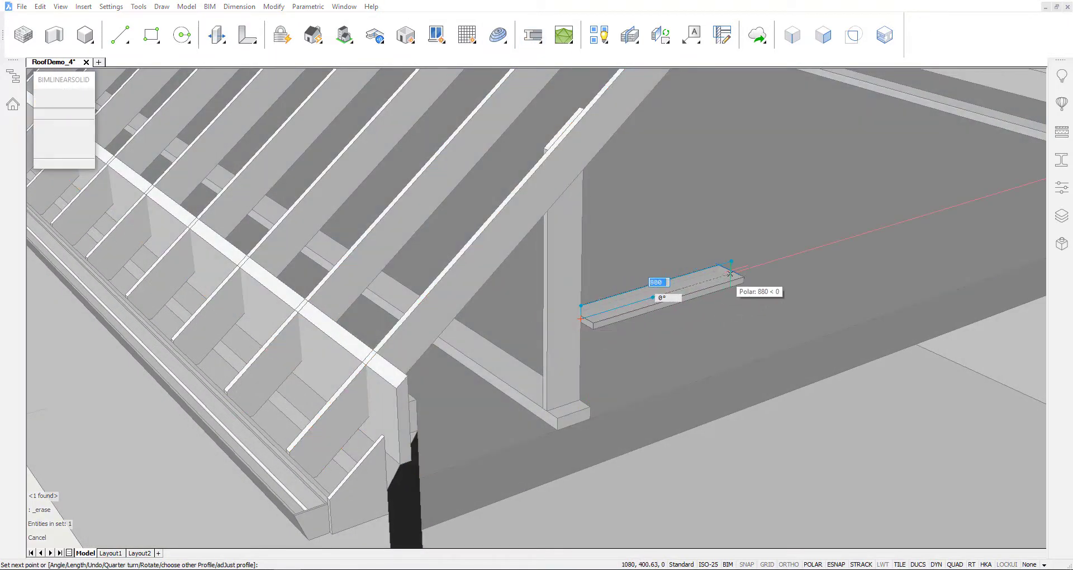
{"action": "type", "text": "q"}
{"action": "key", "text": "Return"}
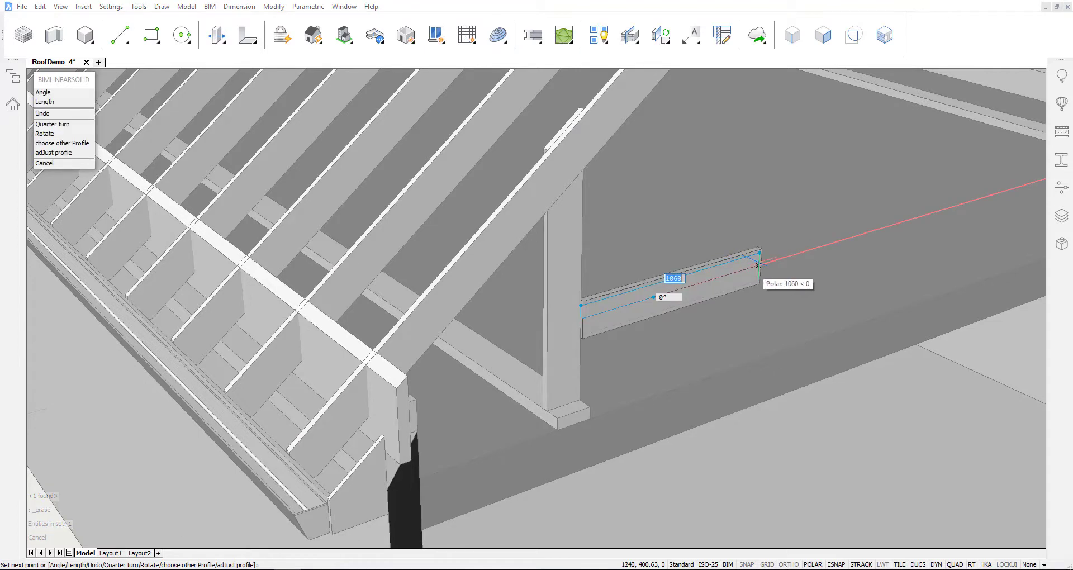
{"action": "left_click", "coordinate": [791, 252]}
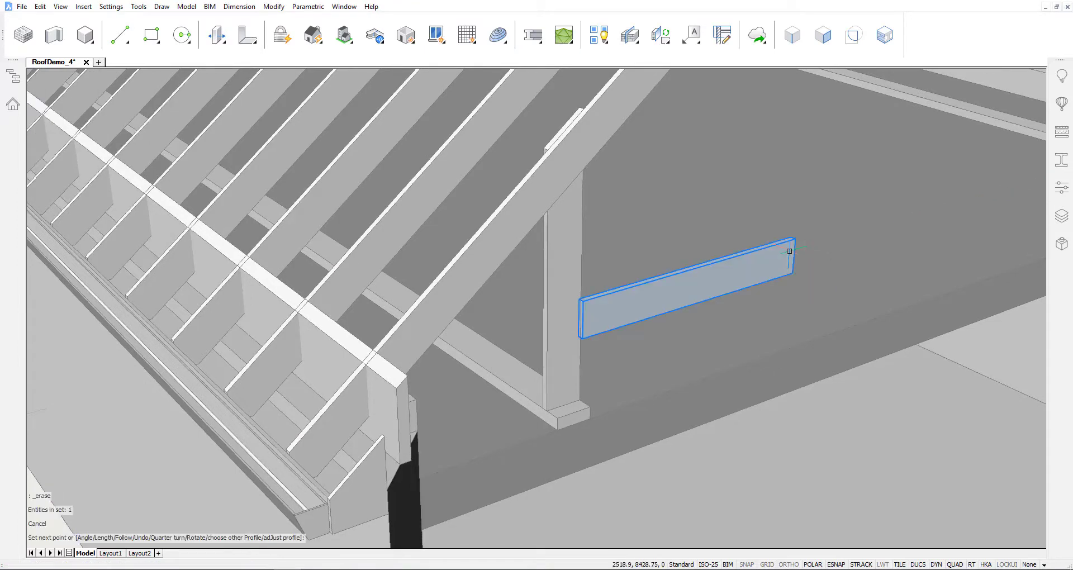
Step: Move the horizontal member along its length so its end meets the post's edge facing the eaves
{"action": "scroll", "coordinate": [789, 251], "scroll_direction": "up", "scroll_amount": 3}
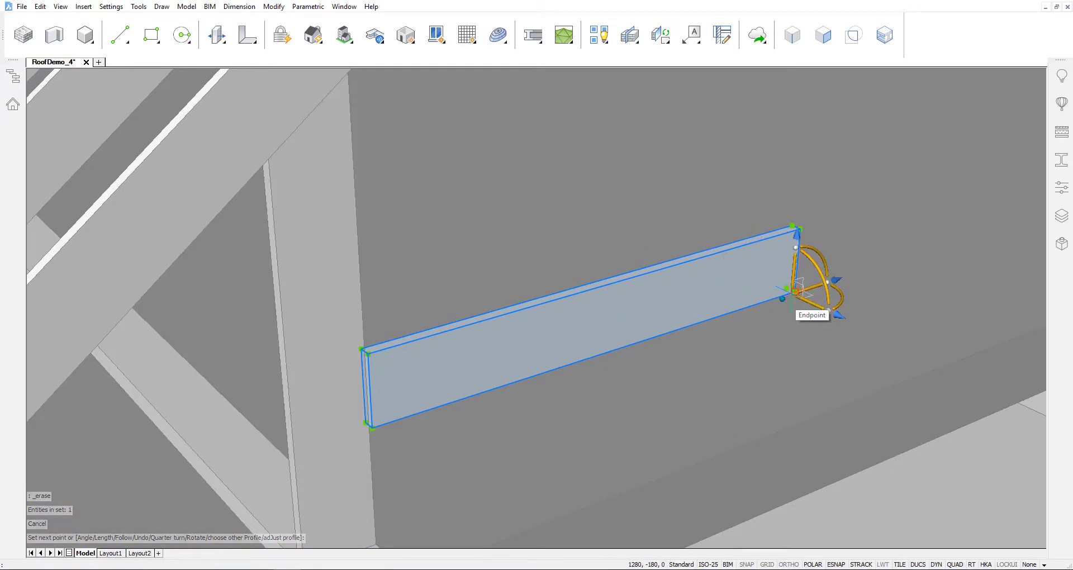
{"action": "left_click", "coordinate": [817, 285]}
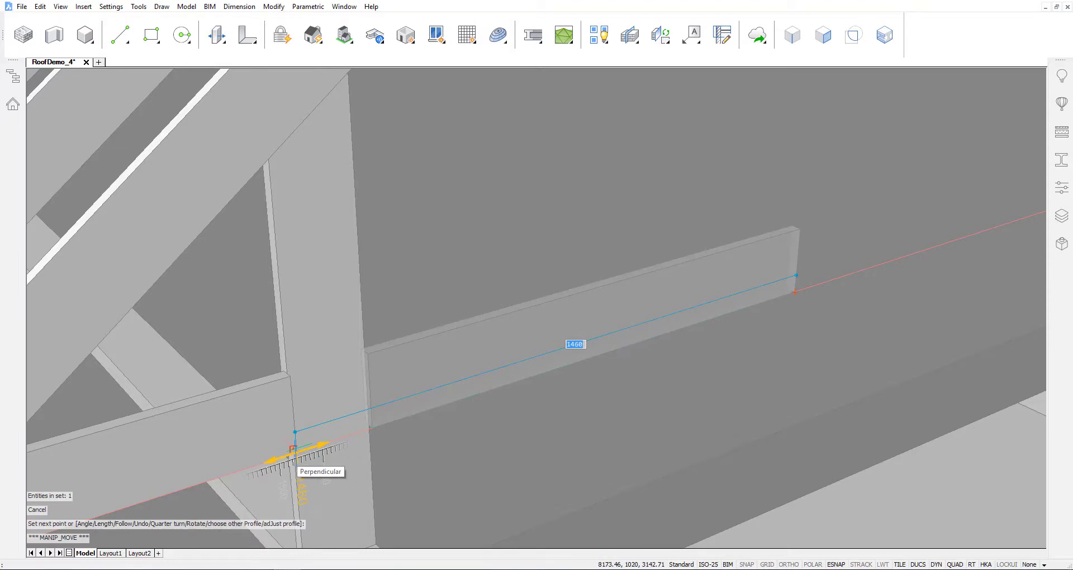
{"action": "left_click", "coordinate": [293, 449]}
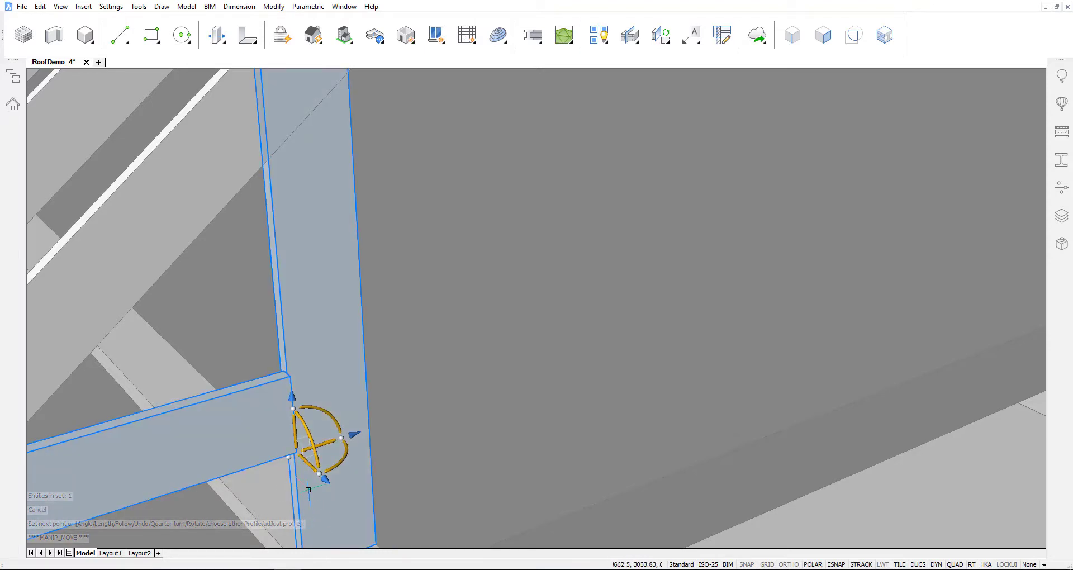
Step: Shift the horizontal member sideways so it sits in line with the post and the end rafter
{"action": "left_click", "coordinate": [311, 464]}
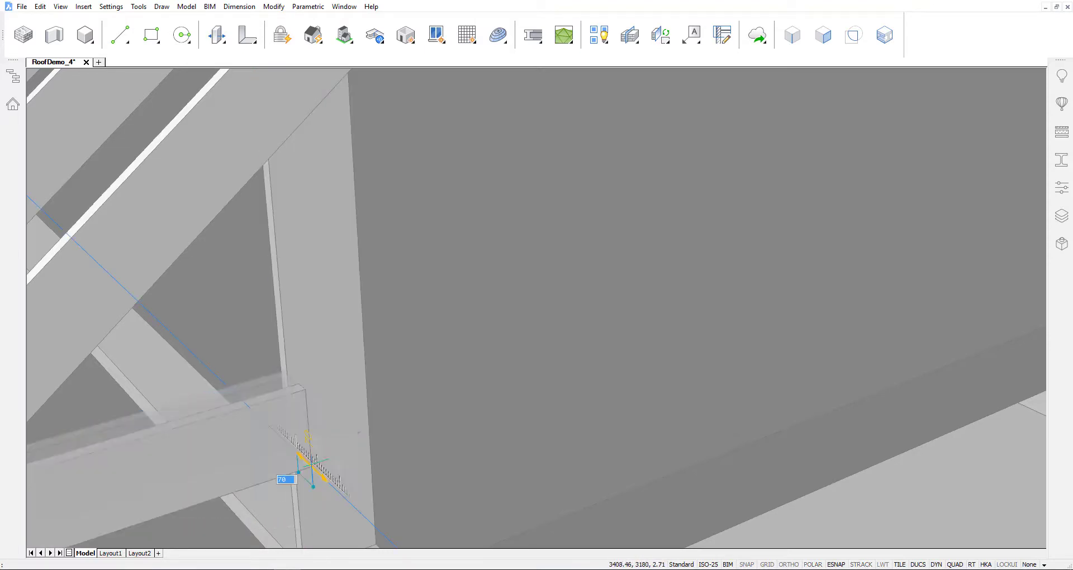
{"action": "left_click", "coordinate": [280, 359]}
{"action": "middle_click_drag", "start_coordinate": [327, 391], "coordinate": [413, 355]}
{"action": "middle_click_drag", "start_coordinate": [442, 494], "coordinate": [580, 343]}
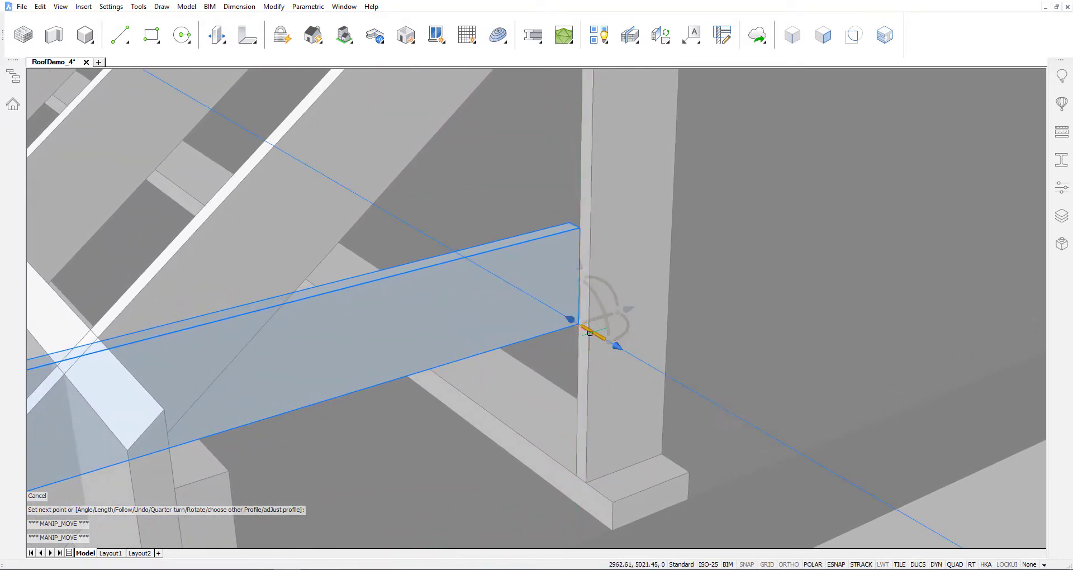
{"action": "left_click", "coordinate": [589, 334]}
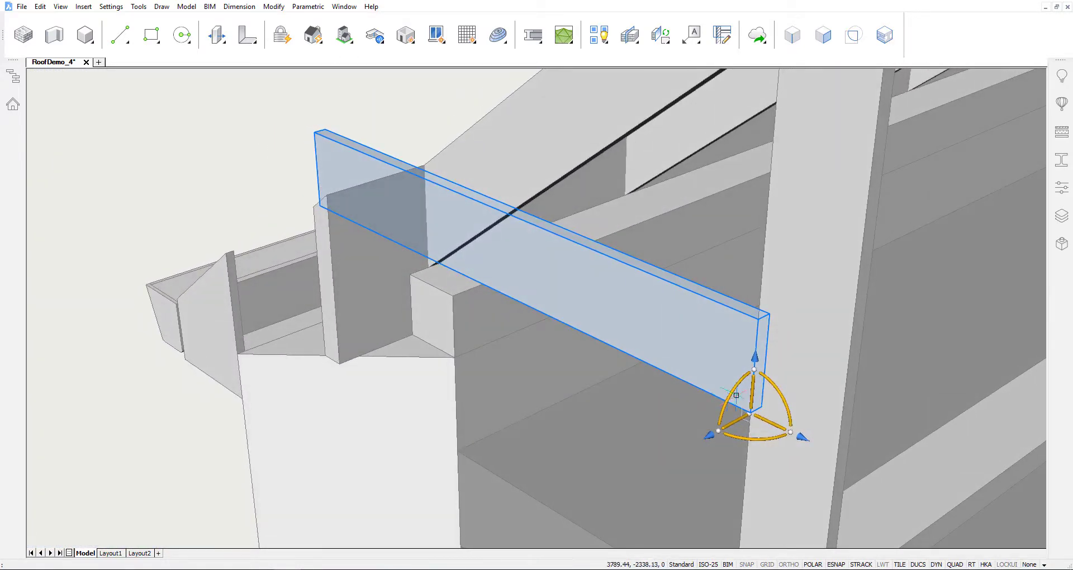
Step: Try to move the horizontal member vertically, snapping to the top corner of the wall plate's end
{"action": "left_click", "coordinate": [752, 388]}
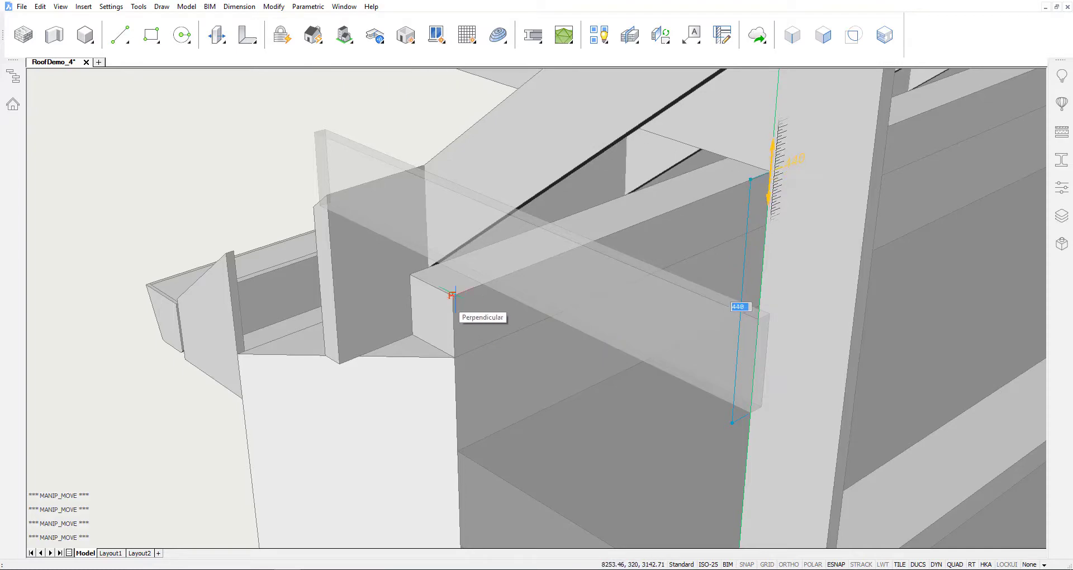
{"action": "left_click", "coordinate": [452, 294]}
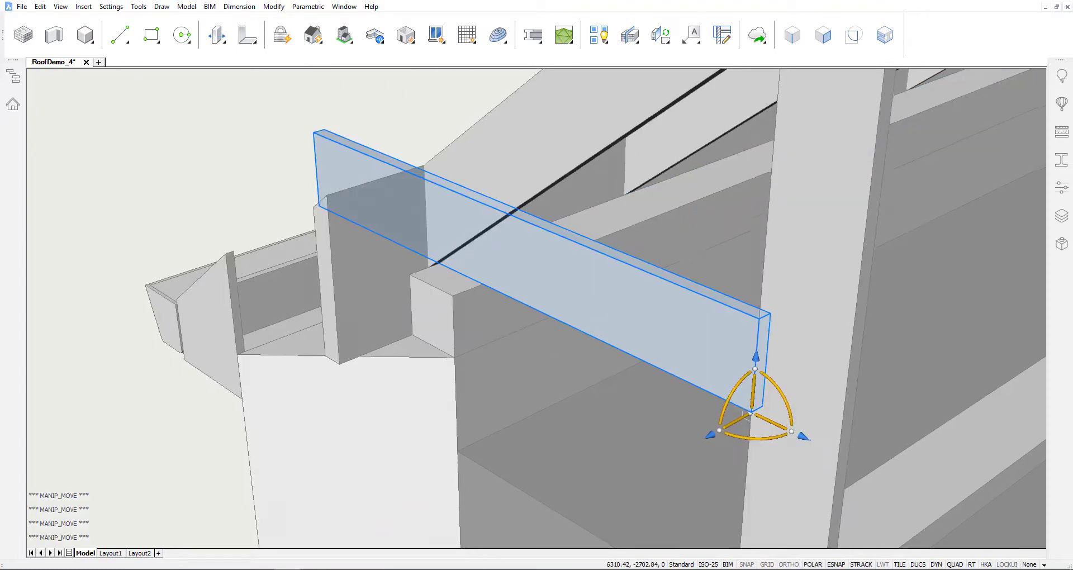
Step: Slice the horizontal member with the end rafter's top face and delete the piece projecting beyond the rafter
{"action": "middle_click_drag", "start_coordinate": [387, 529], "coordinate": [473, 379], "text": "shift"}
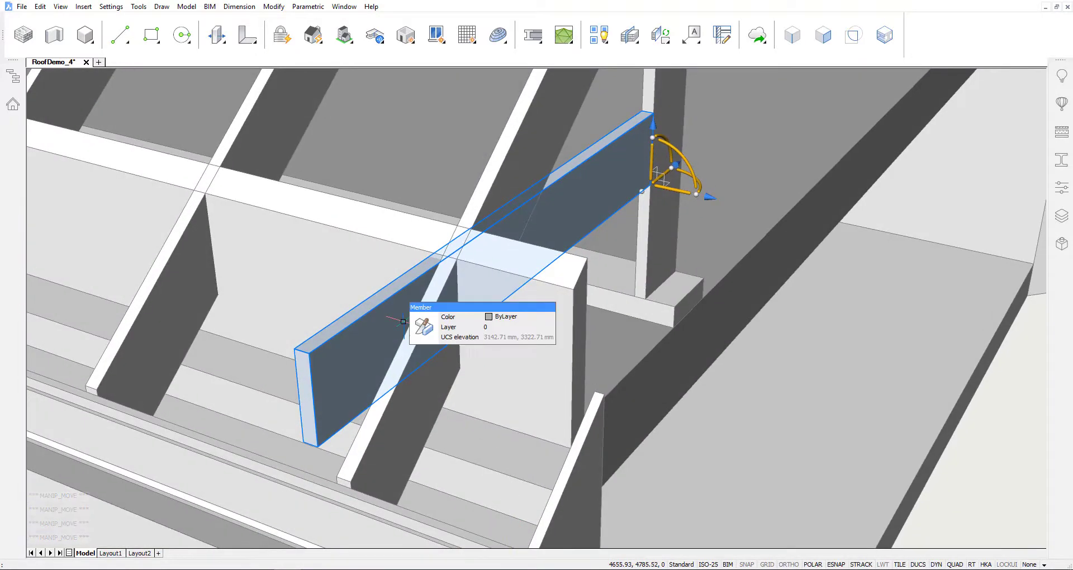
{"action": "left_click", "coordinate": [422, 335]}
{"action": "left_click", "coordinate": [431, 295]}
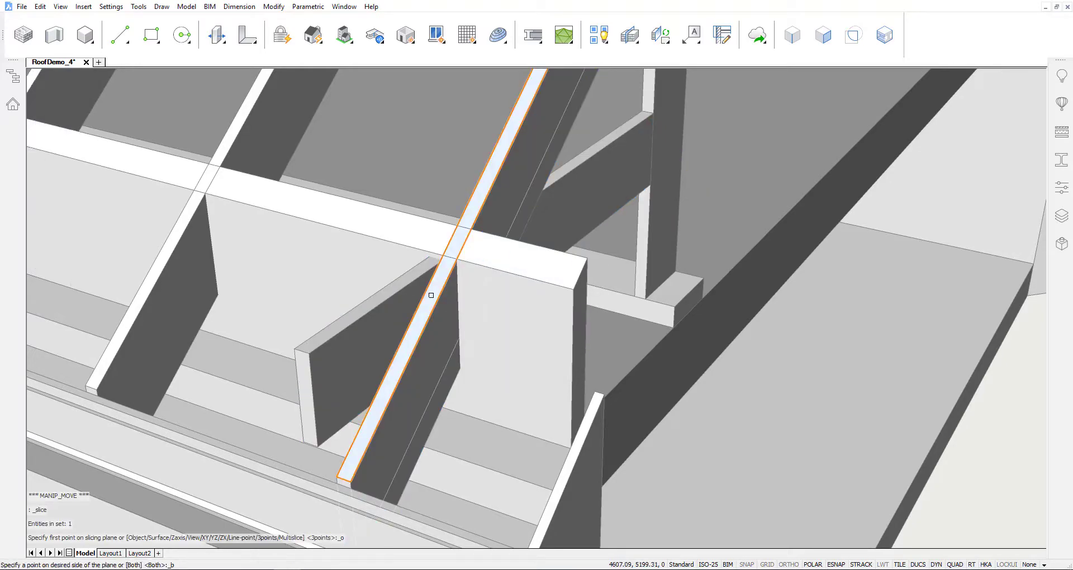
{"action": "key", "text": "Delete"}
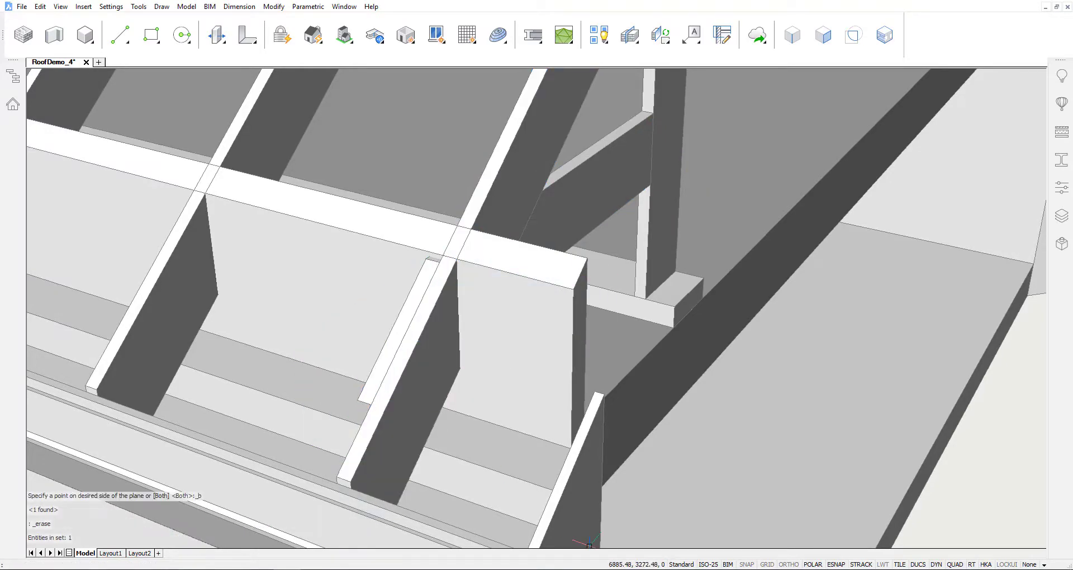
Step: Draw a horizontal beam about 2240 mm long between the end rafters below the ridge, and select it
{"action": "middle_click_drag", "start_coordinate": [589, 546], "coordinate": [568, 240], "text": "shift"}
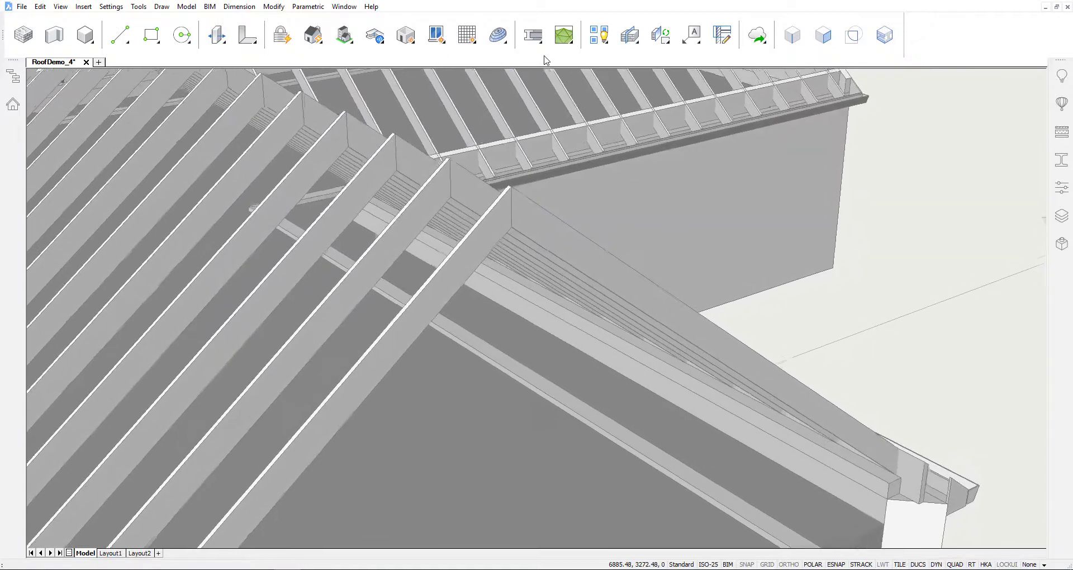
{"action": "left_click", "coordinate": [530, 47]}
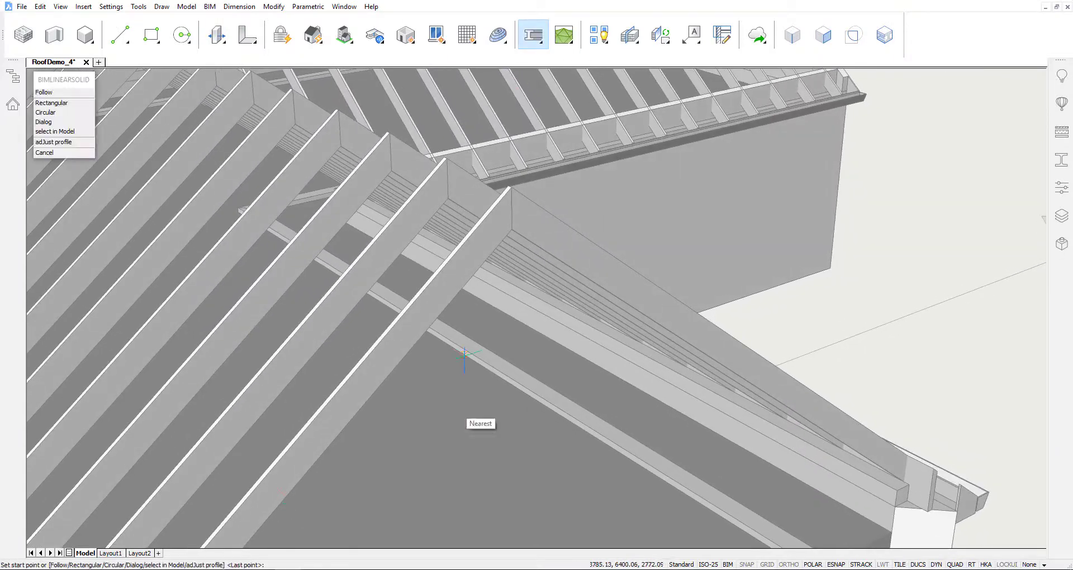
{"action": "left_click", "coordinate": [419, 339]}
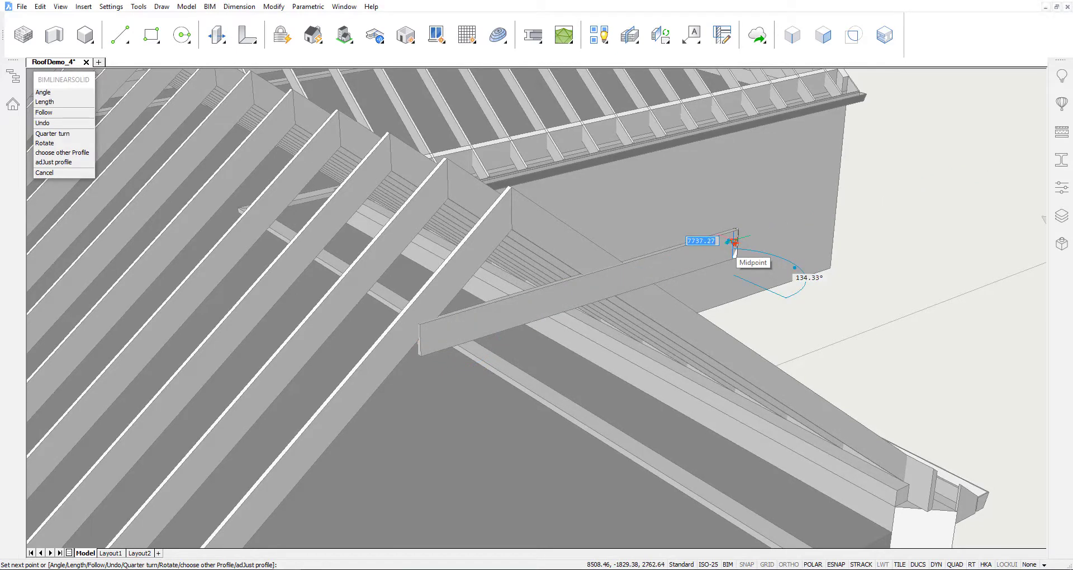
{"action": "left_click", "coordinate": [732, 240]}
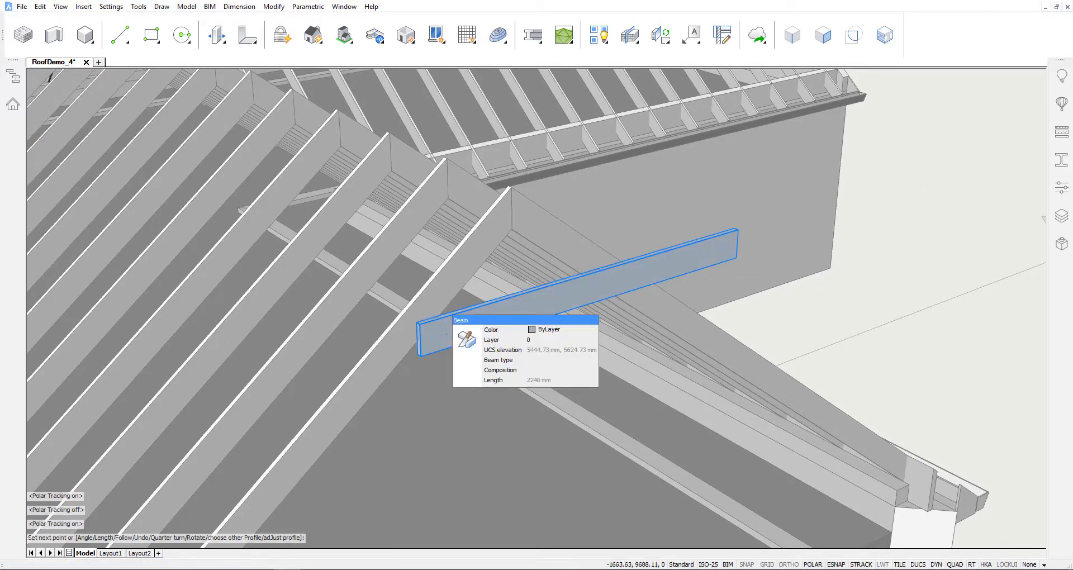
{"action": "left_click", "coordinate": [449, 332]}
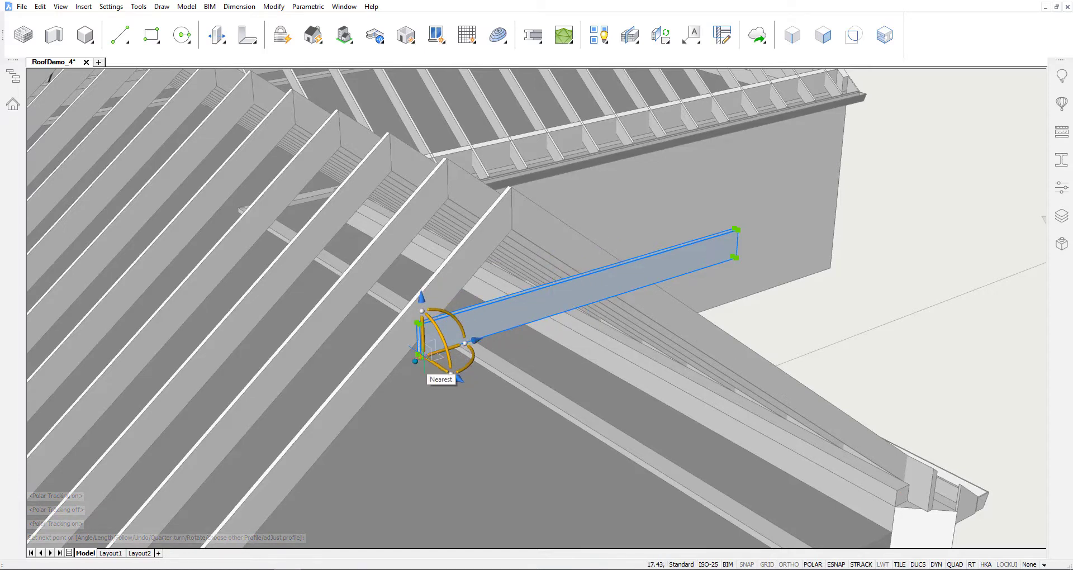
Step: Move the horizontal beam below the ridge sideways so it sits in line with the end rafters
{"action": "scroll", "coordinate": [425, 357], "scroll_direction": "up", "scroll_amount": 3}
{"action": "left_click", "coordinate": [429, 368]}
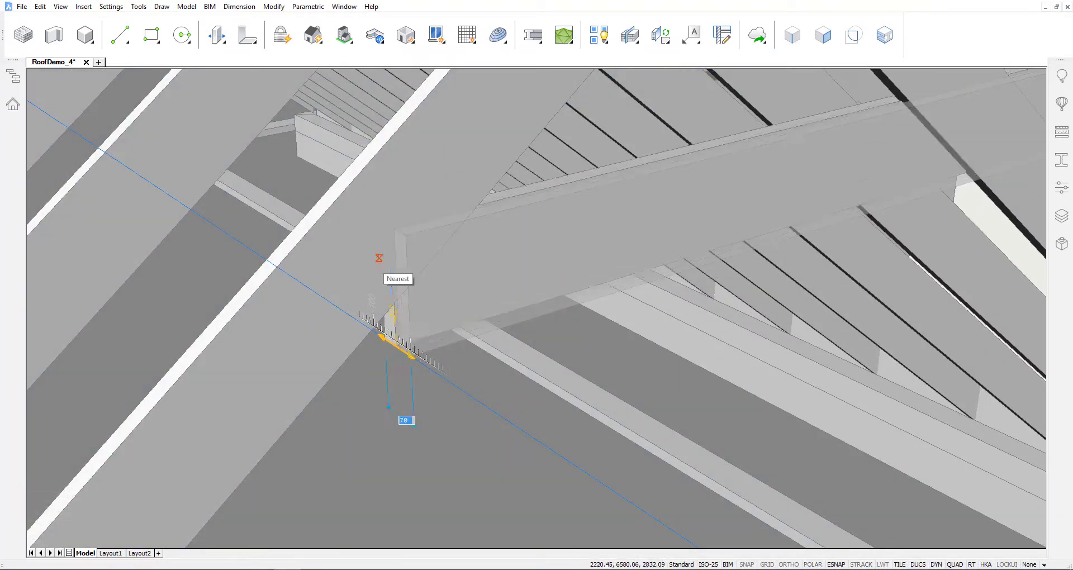
{"action": "left_click", "coordinate": [328, 183]}
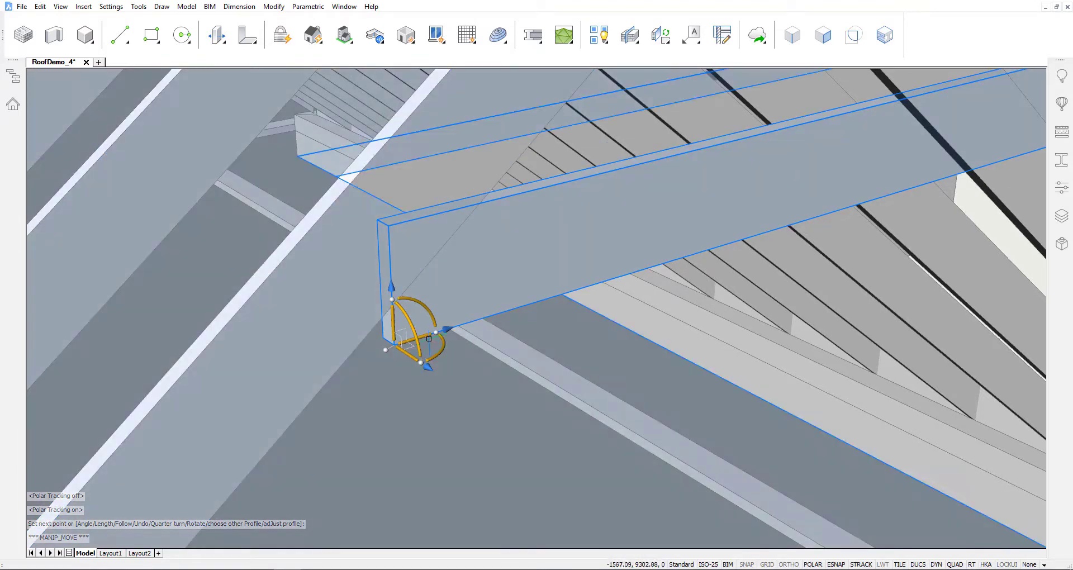
Step: Slide the horizontal beam along its length so its end projects past the end rafter's outer face
{"action": "left_click", "coordinate": [447, 329]}
{"action": "scroll", "coordinate": [293, 394], "scroll_direction": "down", "scroll_amount": 2}
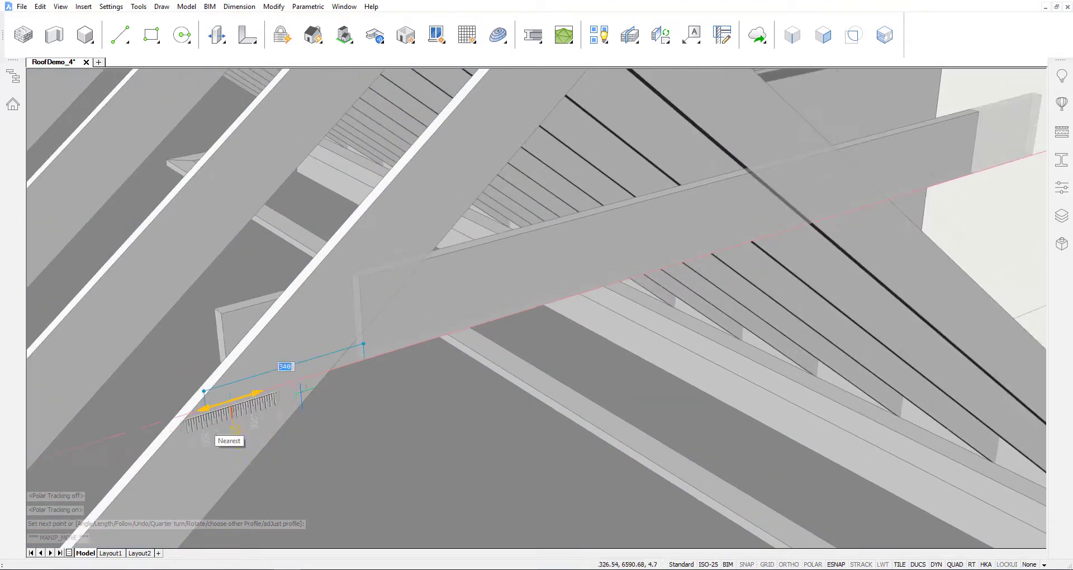
{"action": "left_click", "coordinate": [97, 450]}
{"action": "scroll", "coordinate": [97, 450], "scroll_direction": "down", "scroll_amount": 2}
{"action": "scroll", "coordinate": [103, 448], "scroll_direction": "down", "scroll_amount": 1}
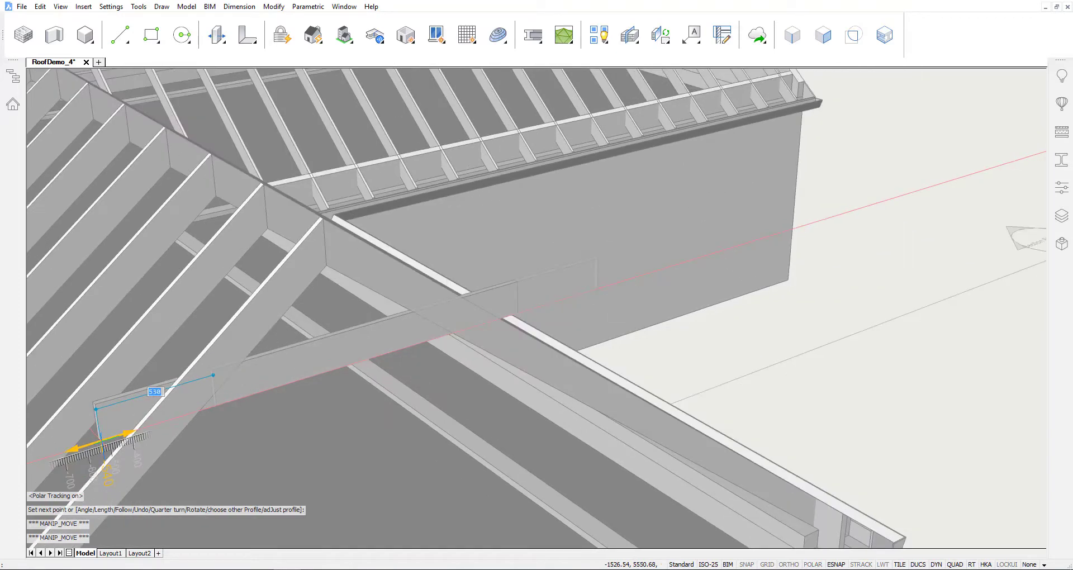
{"action": "middle_click_drag", "start_coordinate": [103, 447], "coordinate": [239, 391]}
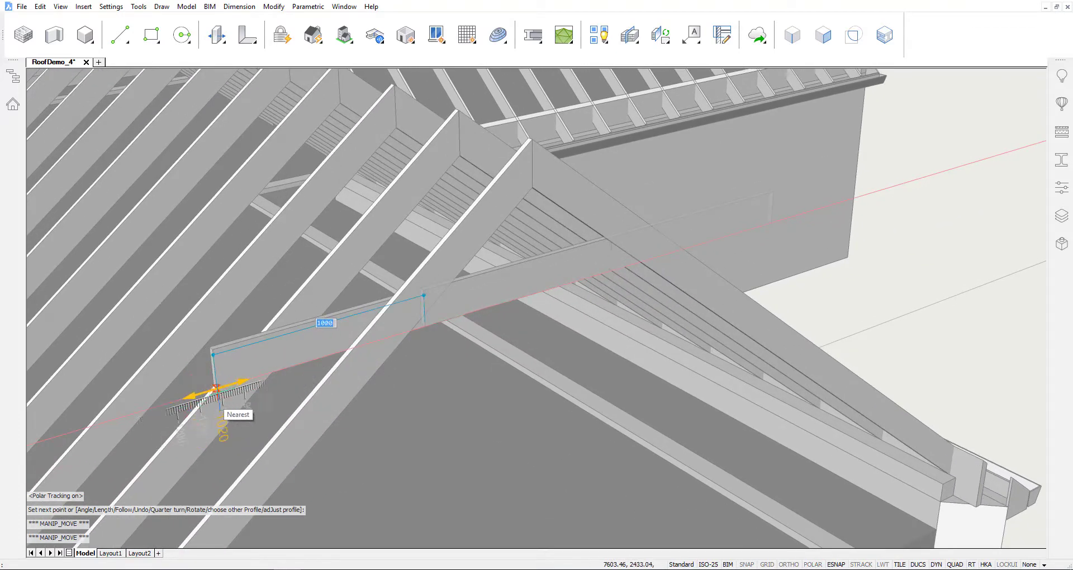
{"action": "left_click", "coordinate": [240, 384]}
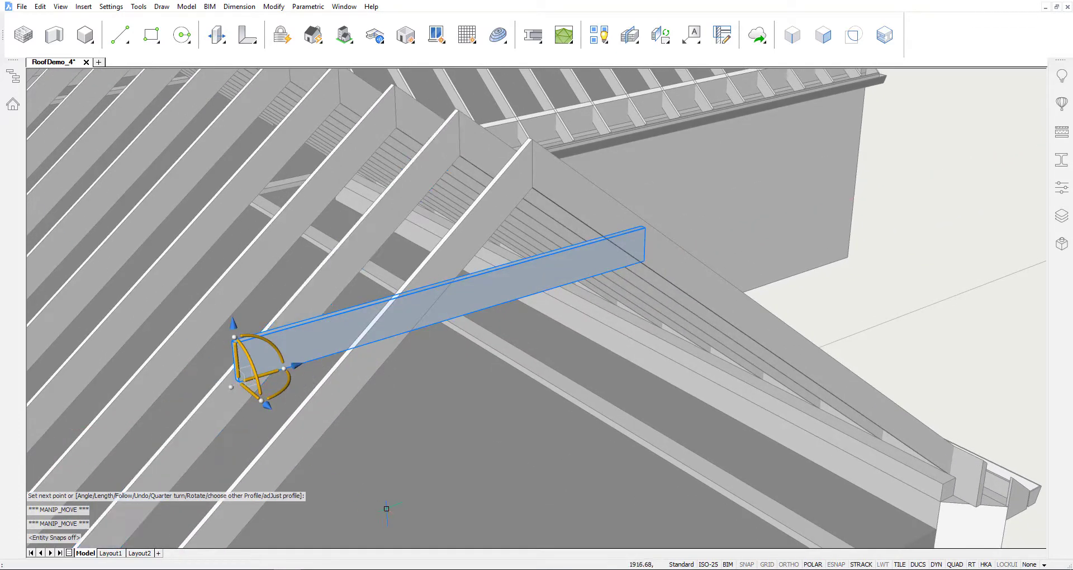
Step: Slice the beam with the end rafter's top face and delete the piece projecting beyond the rafter
{"action": "mouse_move", "coordinate": [353, 325]}
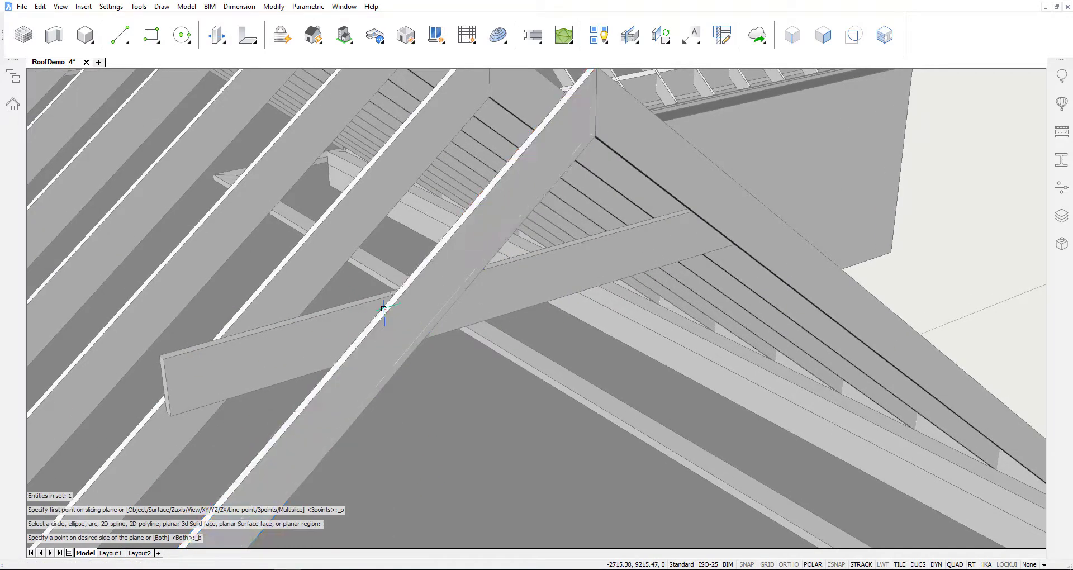
{"action": "left_click", "coordinate": [296, 338]}
{"action": "key", "text": "Delete"}
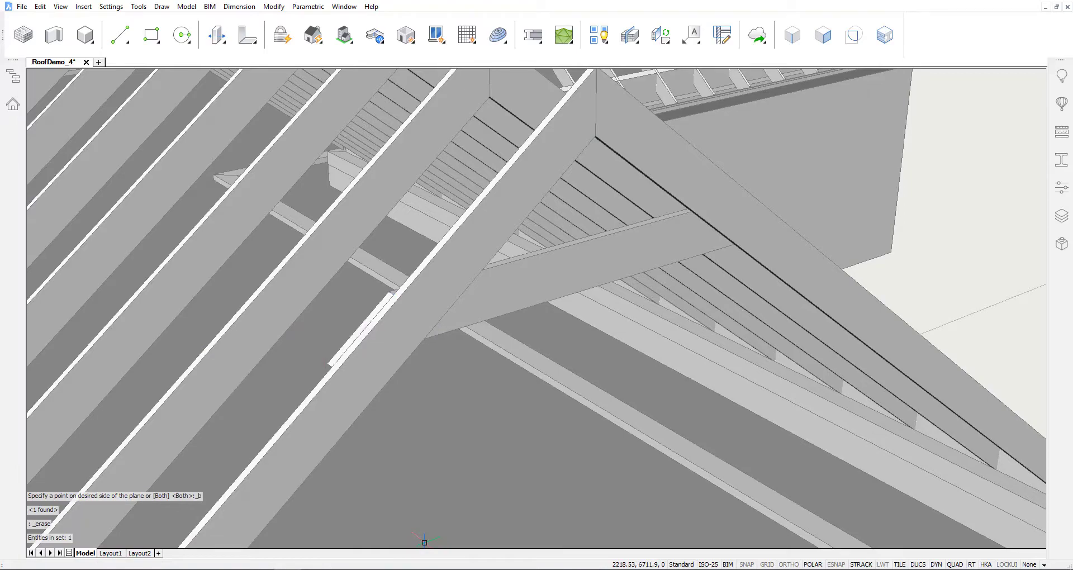
Step: Propagate the connection between the horizontal beam and the end rafter to the beam's opposite end, applying the suggestion
{"action": "middle_click_drag", "start_coordinate": [357, 330], "coordinate": [335, 391], "text": "shift"}
{"action": "middle_click_drag", "start_coordinate": [507, 459], "coordinate": [357, 419], "text": "shift"}
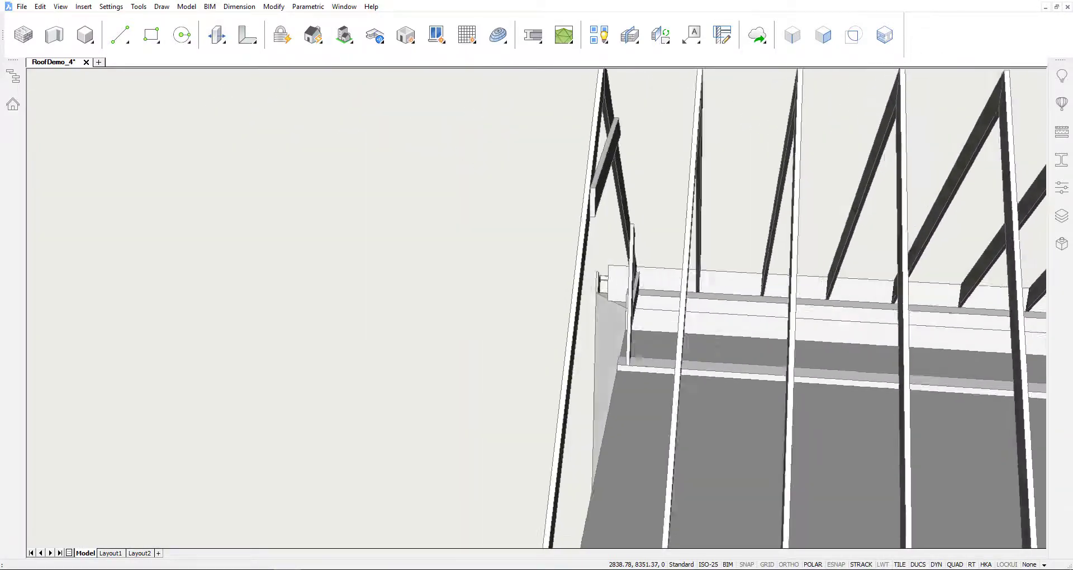
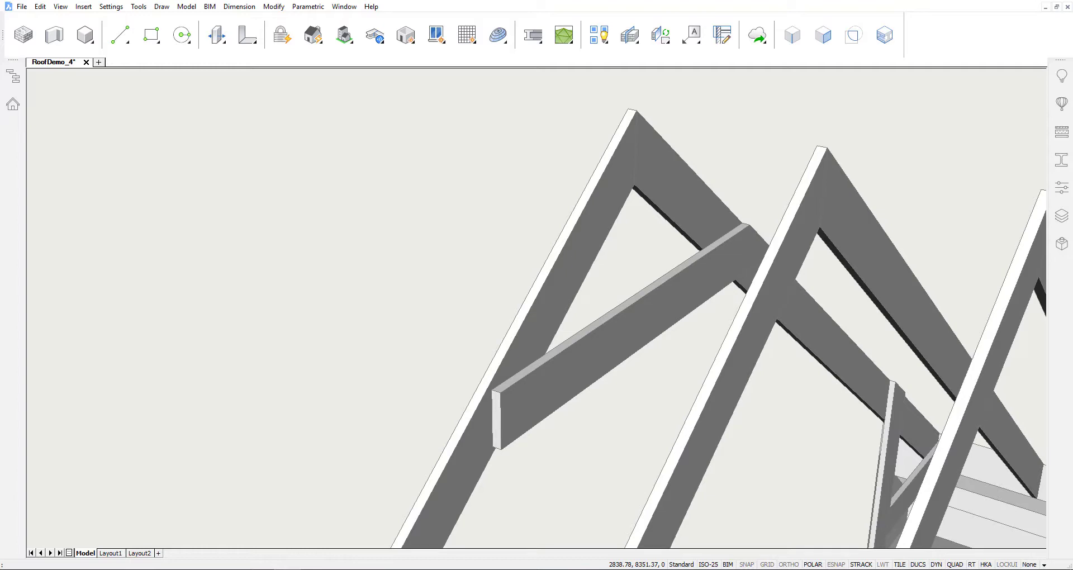
{"action": "left_click", "coordinate": [383, 47]}
{"action": "left_click", "coordinate": [704, 186]}
{"action": "left_click", "coordinate": [670, 260]}
{"action": "key", "text": "Return"}
{"action": "key", "text": "Return"}
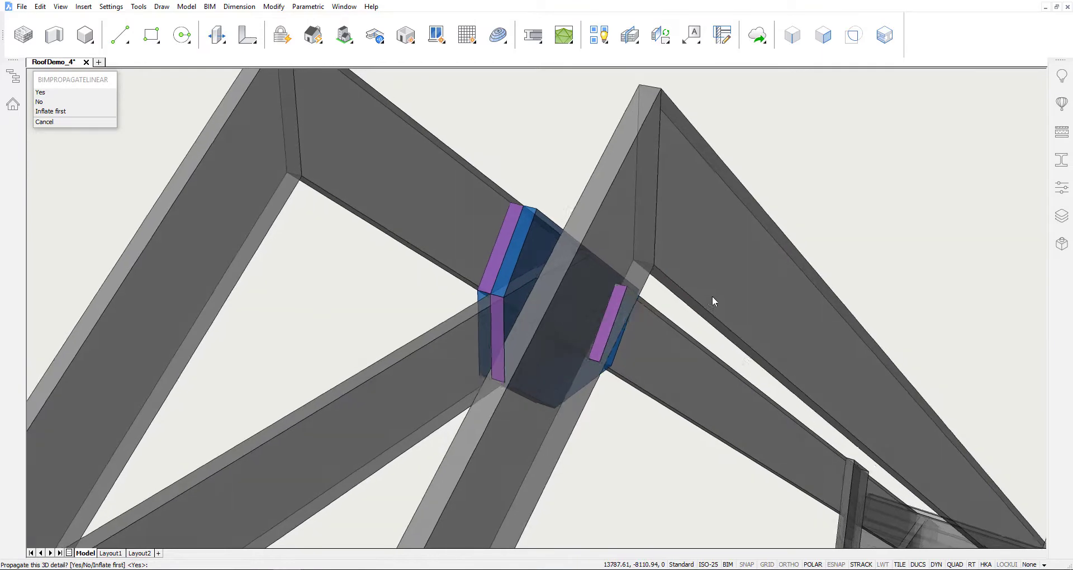
{"action": "key", "text": "Return"}
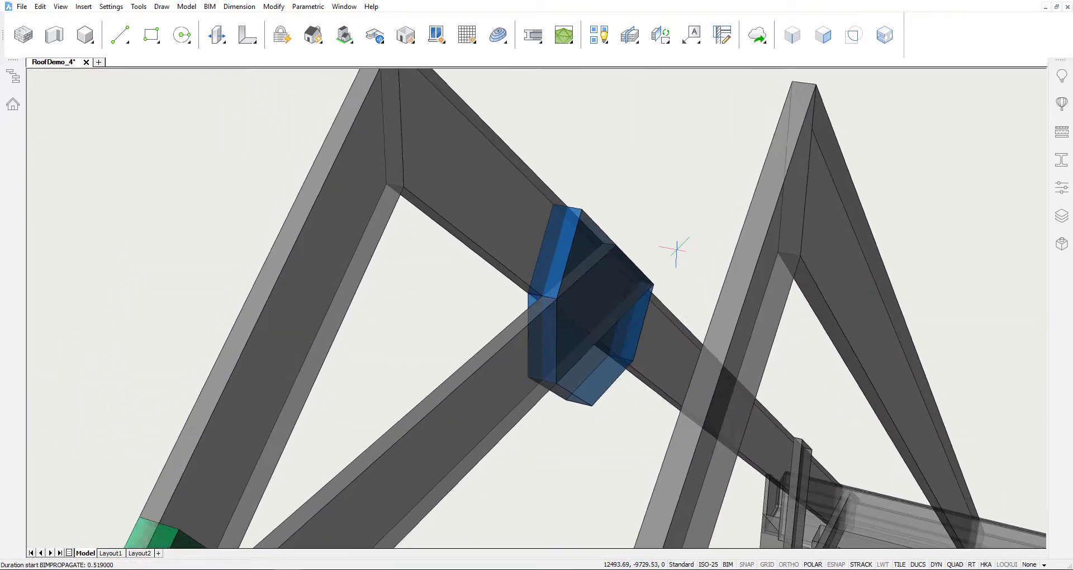
{"action": "key", "text": "Return"}
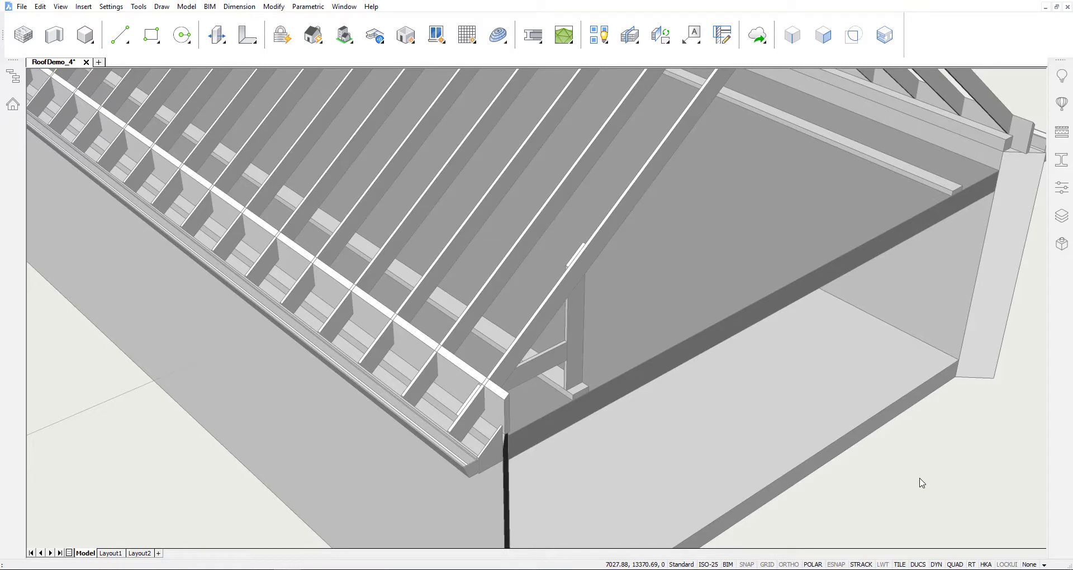
Step: Propagate the post and tie as copies, using the floor plate and end rafter as the connected solids
{"action": "left_click", "coordinate": [378, 41]}
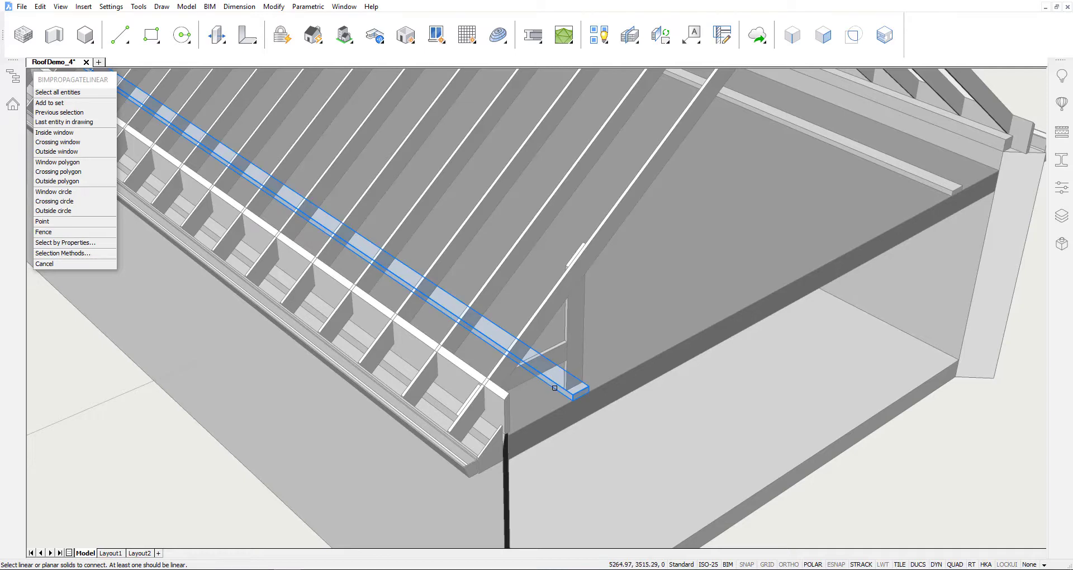
{"action": "left_click", "coordinate": [555, 388]}
{"action": "left_click", "coordinate": [546, 323]}
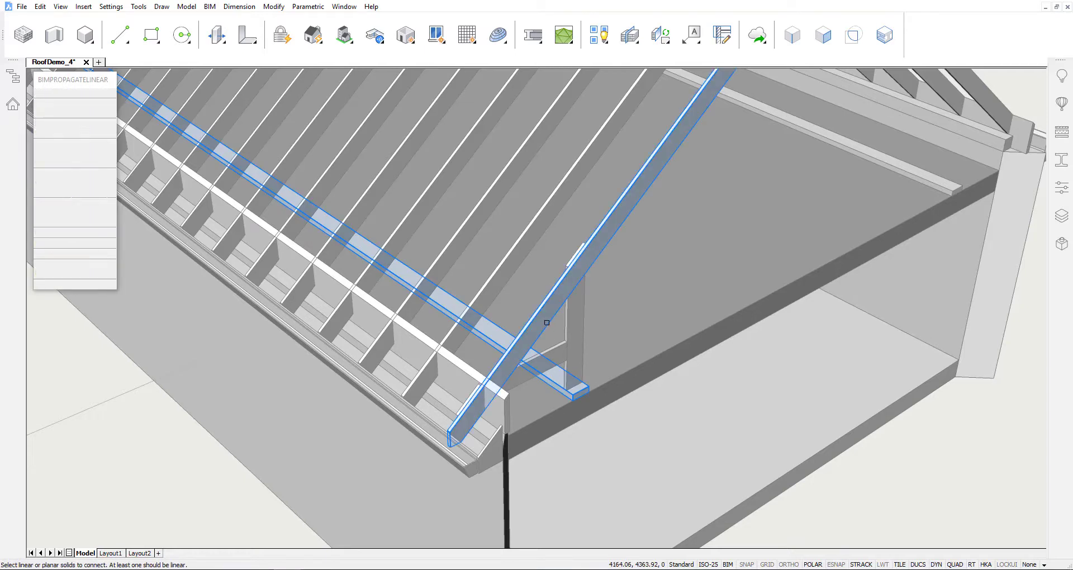
{"action": "key", "text": "Return"}
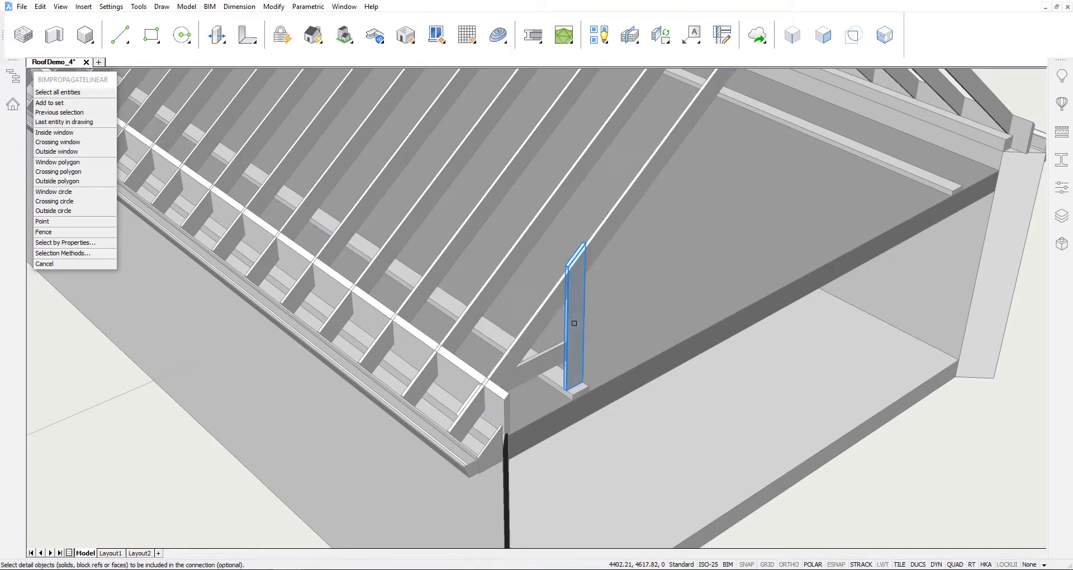
{"action": "left_click", "coordinate": [574, 323]}
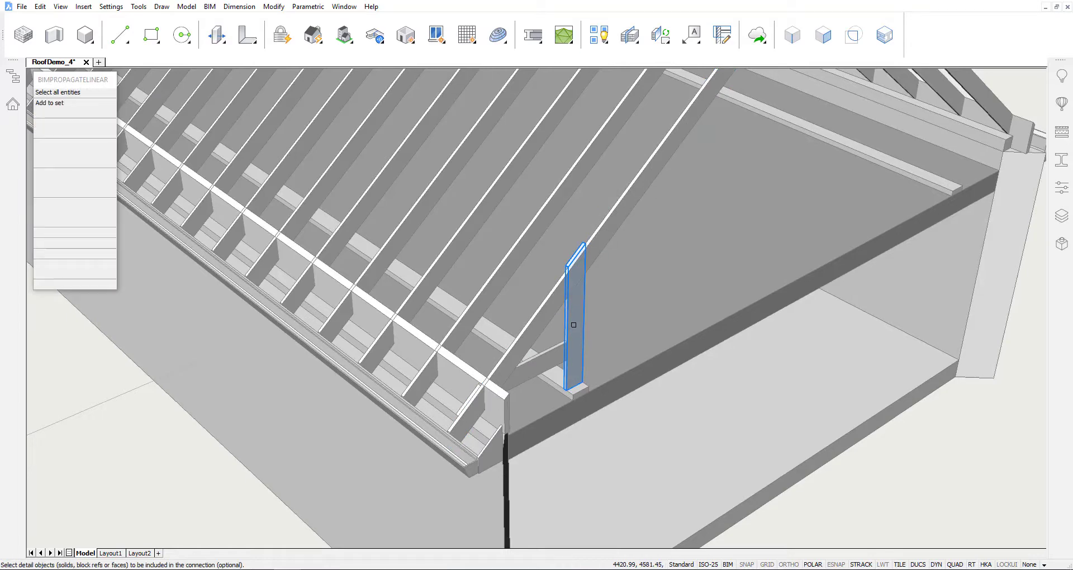
{"action": "left_click", "coordinate": [547, 358]}
{"action": "key", "text": "Return"}
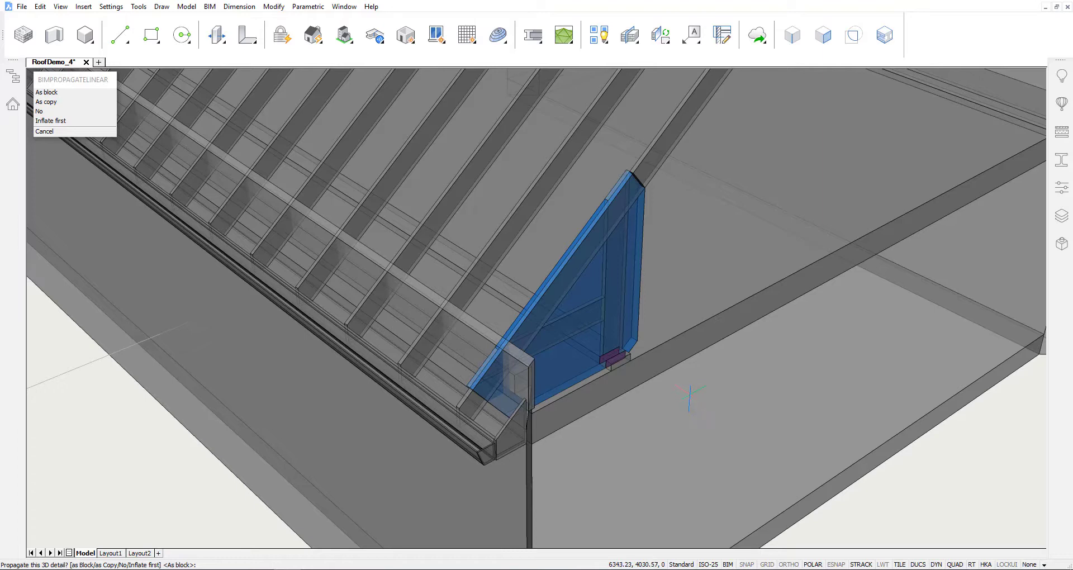
{"action": "left_click", "coordinate": [43, 103]}
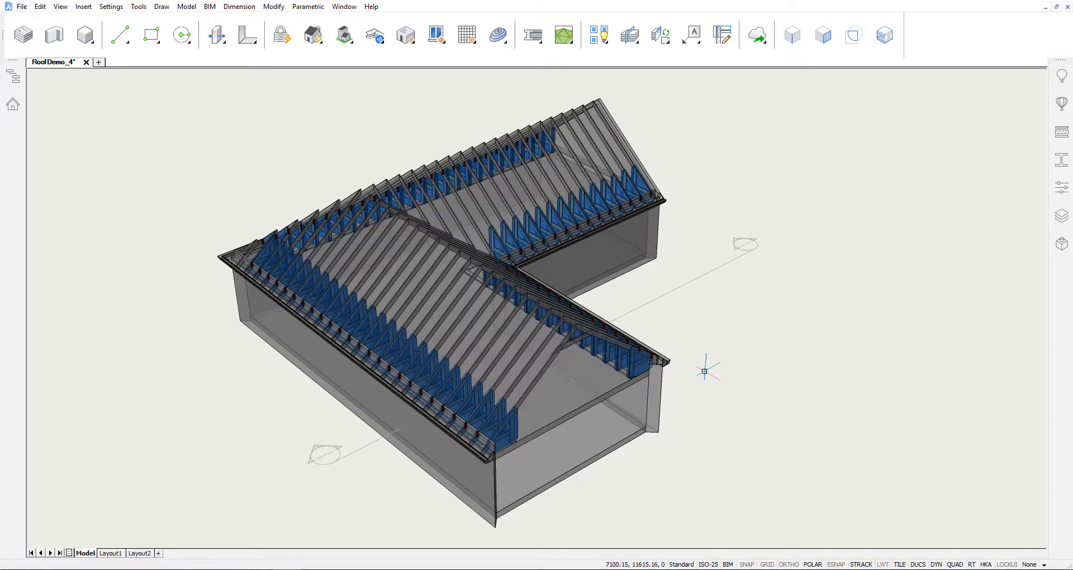
Step: Propagate the horizontal beam below the ridge as copies to the other rafter pairs, applying all suggestions
{"action": "scroll", "coordinate": [693, 364], "scroll_direction": "up", "scroll_amount": 10}
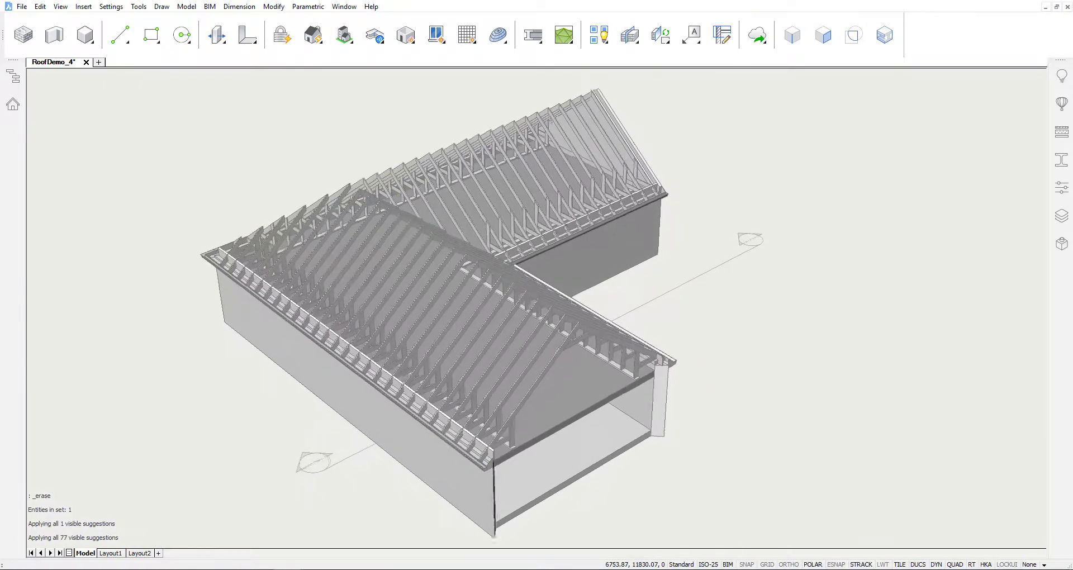
{"action": "scroll", "coordinate": [693, 366], "scroll_direction": "up", "scroll_amount": 4}
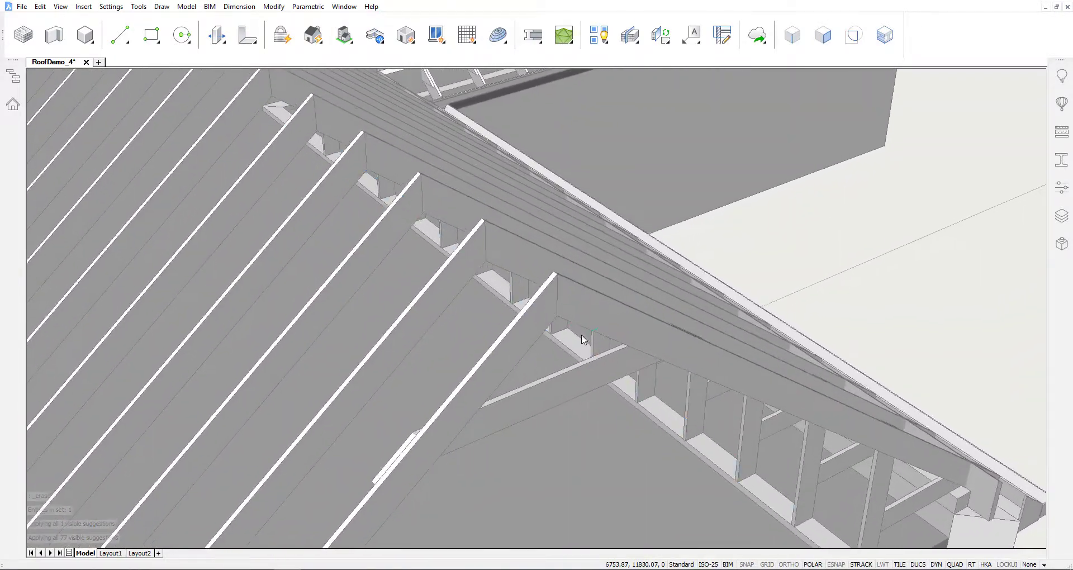
{"action": "left_click", "coordinate": [375, 35]}
{"action": "left_click", "coordinate": [575, 247]}
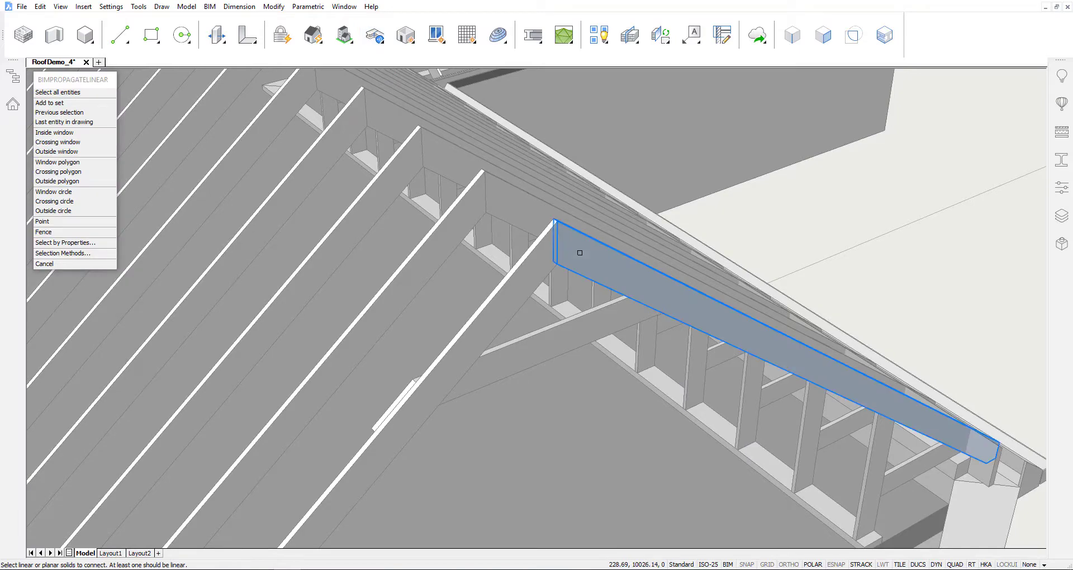
{"action": "left_click", "coordinate": [536, 269]}
{"action": "key", "text": "Return"}
{"action": "left_click", "coordinate": [561, 318]}
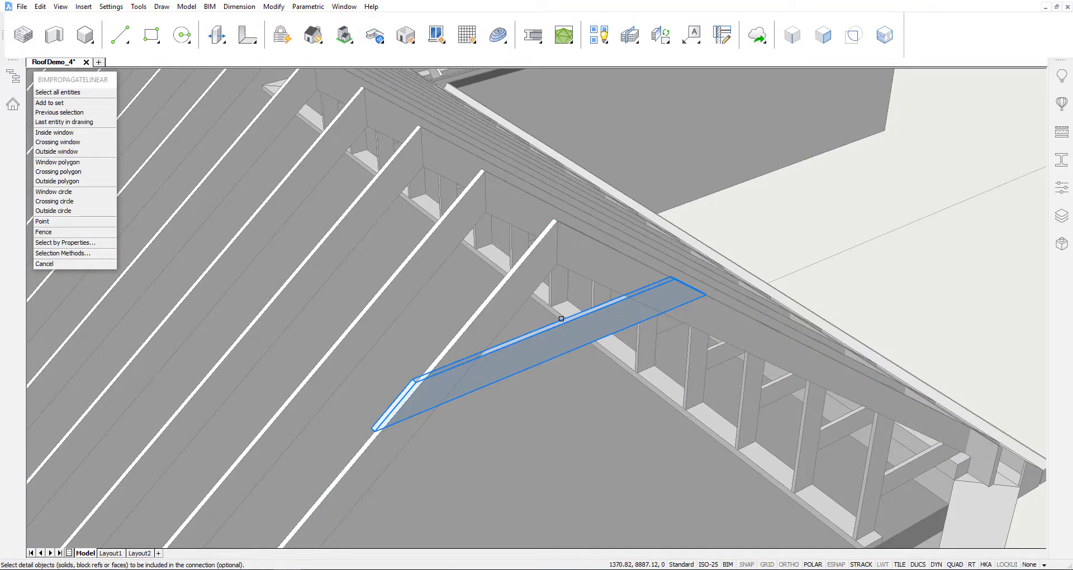
{"action": "left_click", "coordinate": [562, 331]}
{"action": "key", "text": "Return"}
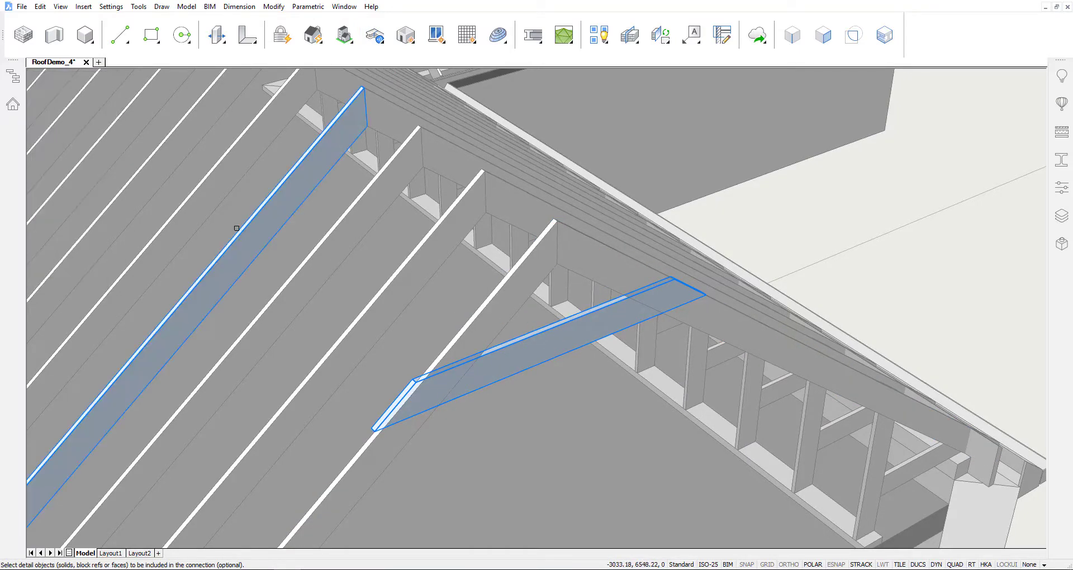
{"action": "key", "text": "Return"}
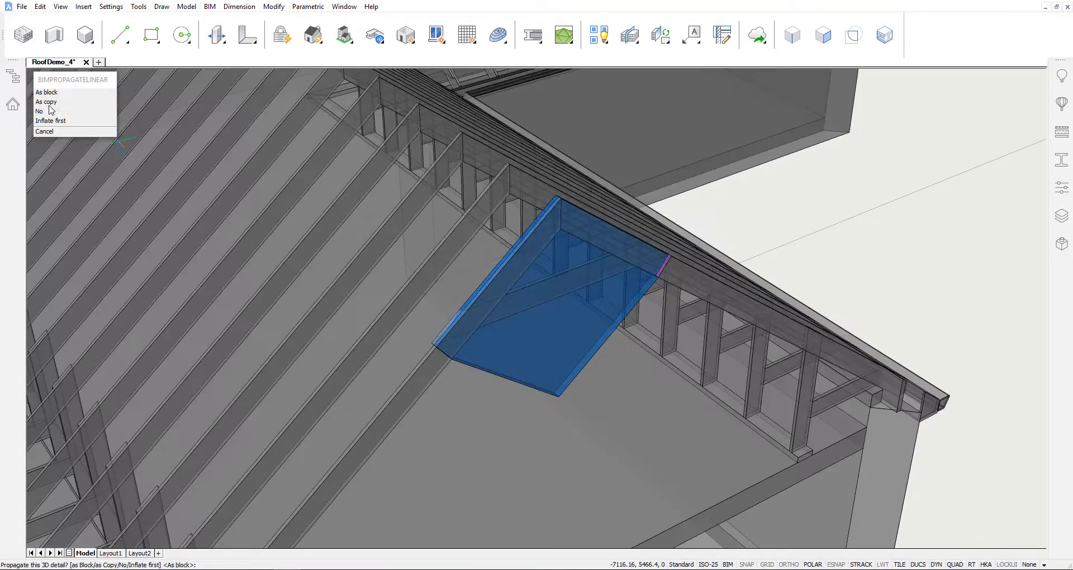
{"action": "left_click", "coordinate": [50, 102]}
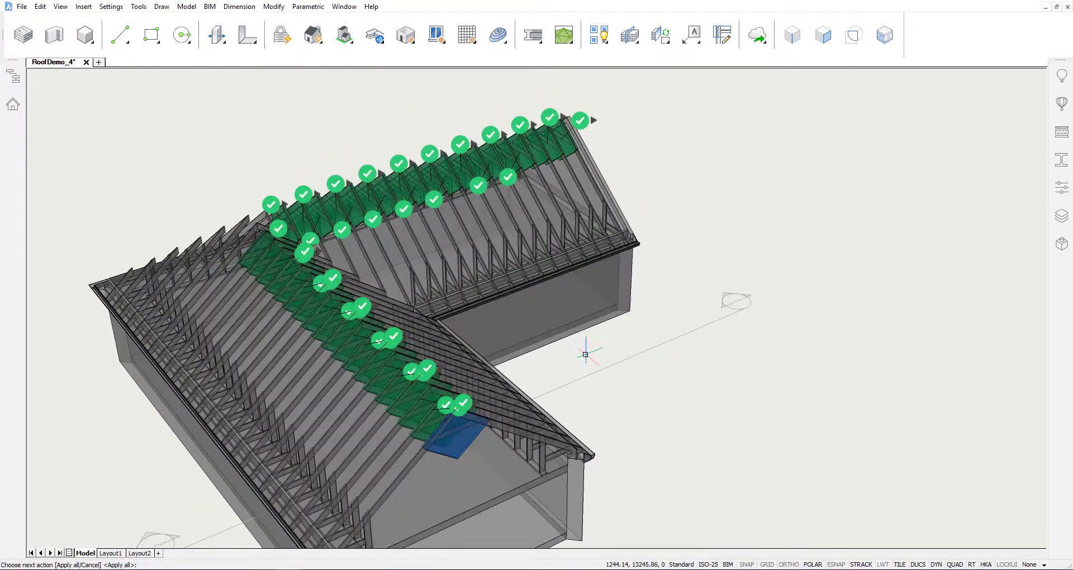
{"action": "key", "text": "Return"}
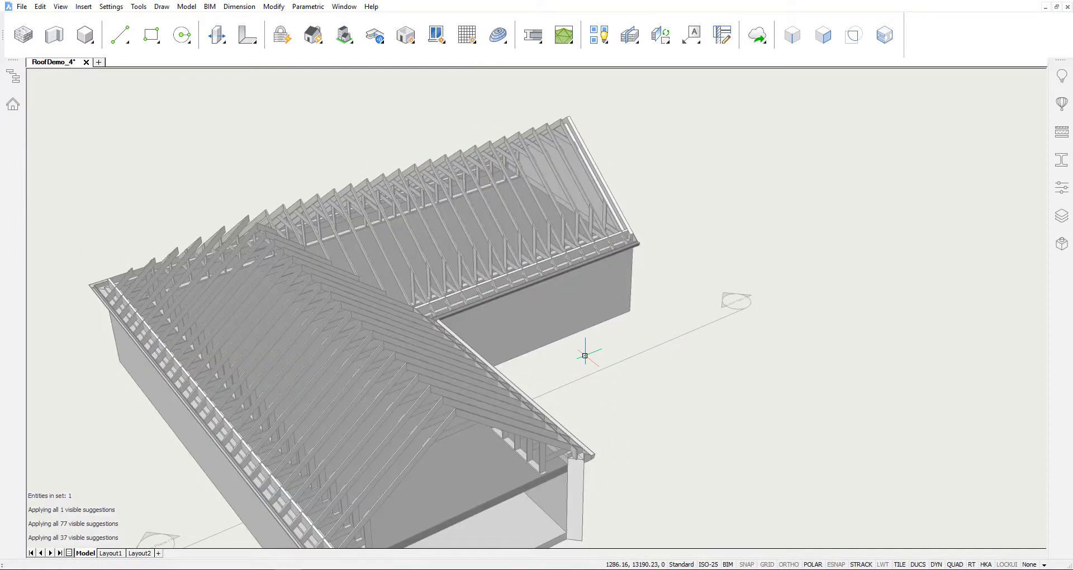
Step: Draw a ridge member between the last two rafter pairs, from midpoint to midpoint of their peak joints
{"action": "middle_click_drag", "start_coordinate": [585, 356], "coordinate": [676, 329], "text": "shift"}
{"action": "scroll", "coordinate": [585, 355], "scroll_direction": "up", "scroll_amount": 4}
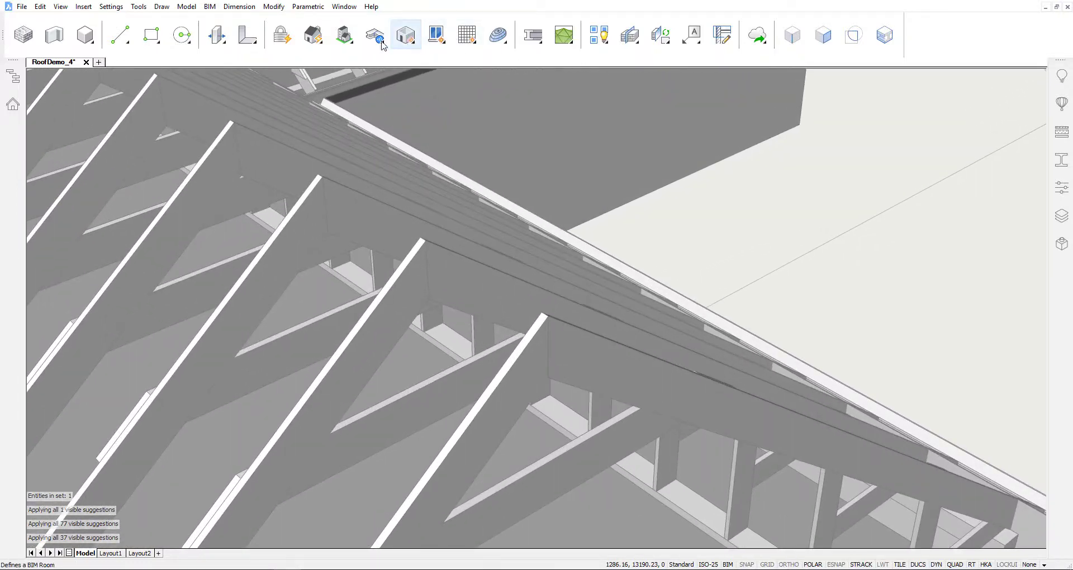
{"action": "left_click", "coordinate": [533, 35]}
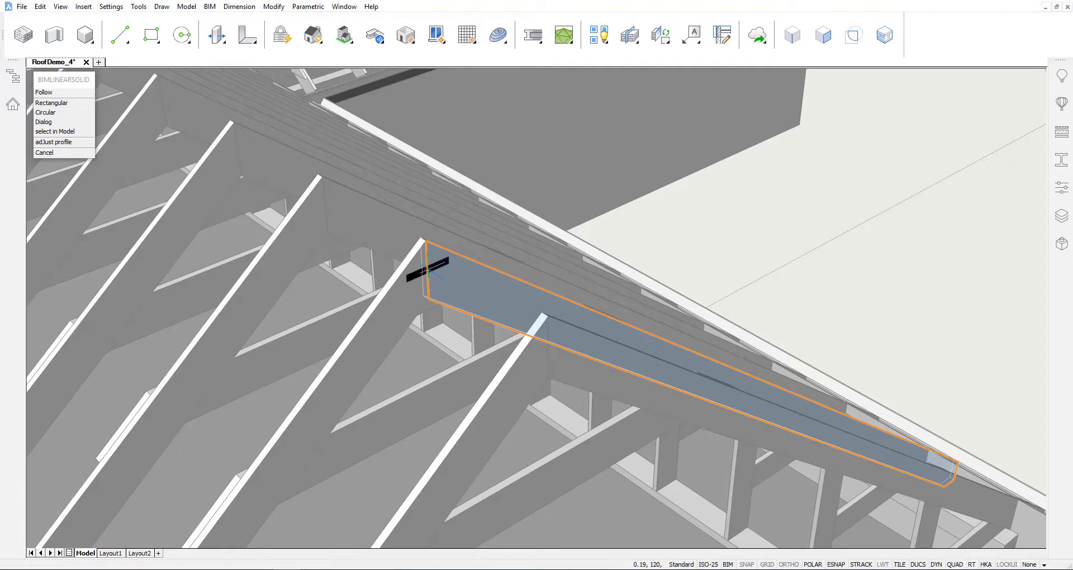
{"action": "left_click", "coordinate": [427, 270]}
{"action": "scroll", "coordinate": [449, 429], "scroll_direction": "up", "scroll_amount": 6}
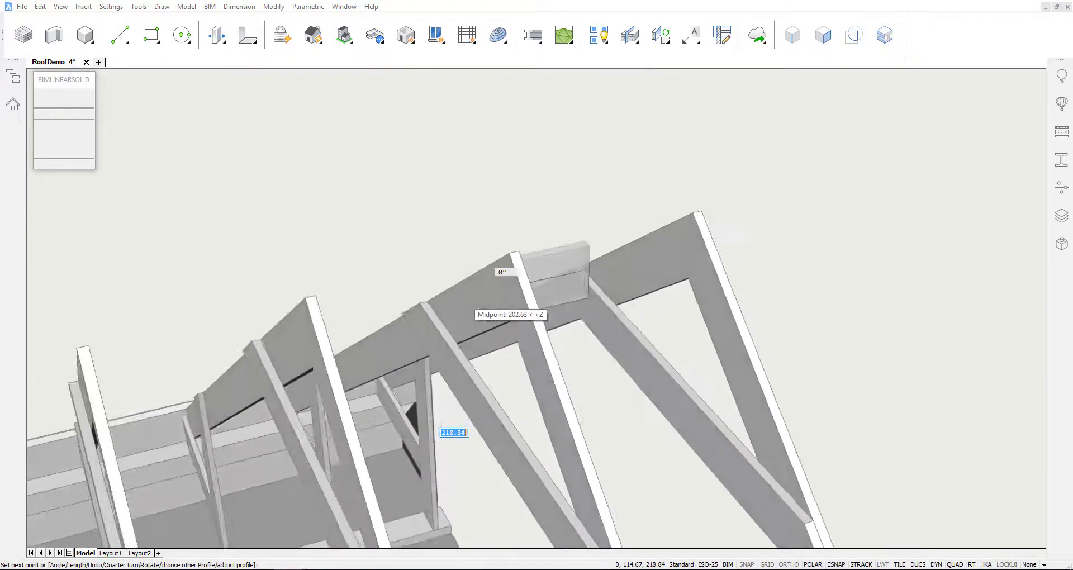
{"action": "scroll", "coordinate": [452, 432], "scroll_direction": "down", "scroll_amount": 3}
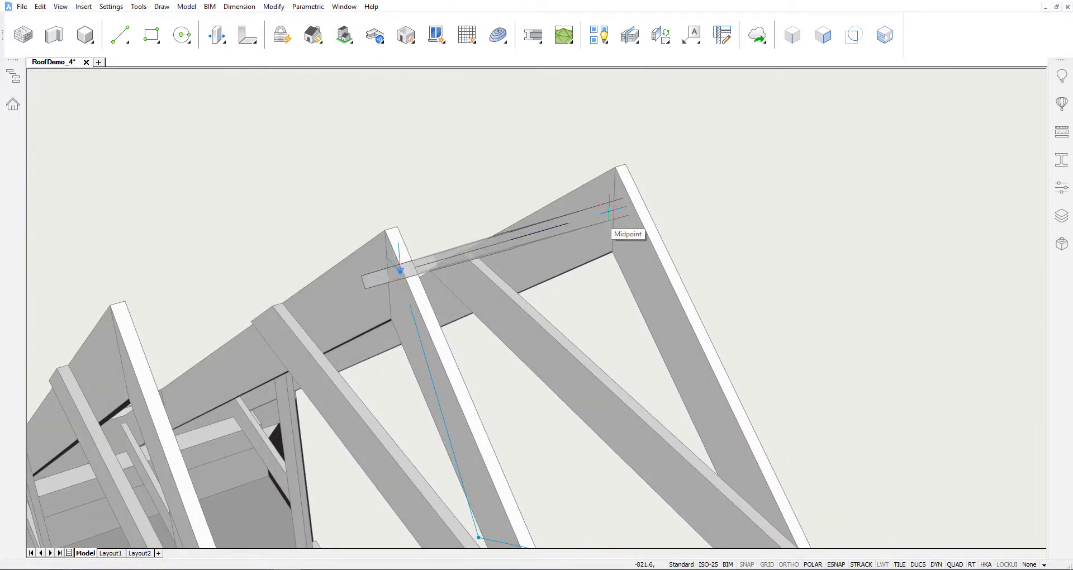
{"action": "left_click", "coordinate": [610, 209]}
{"action": "key", "text": "Return"}
{"action": "middle_click_drag", "start_coordinate": [686, 210], "coordinate": [719, 250], "text": "shift"}
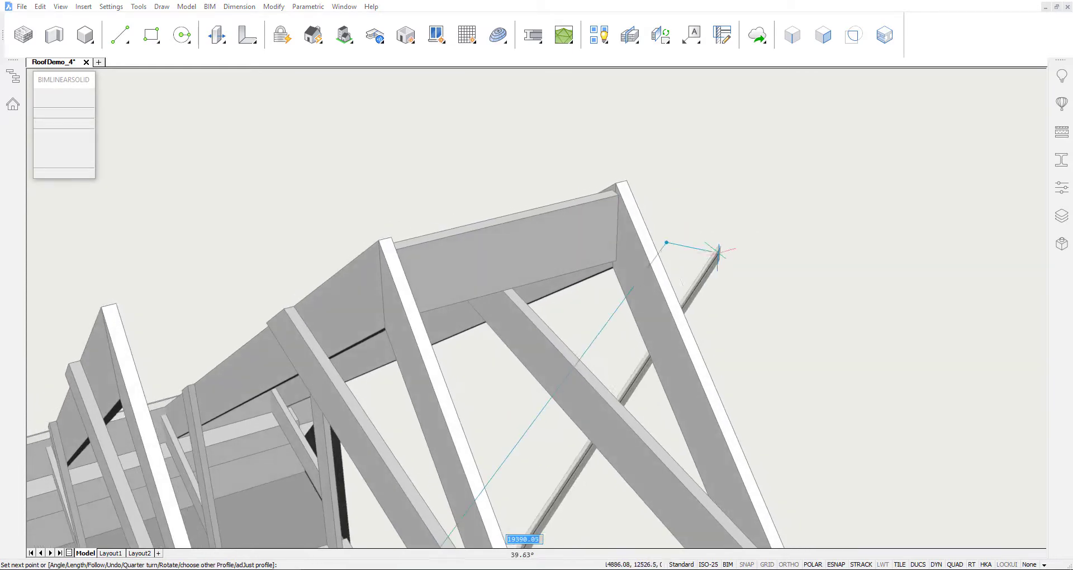
{"action": "key", "text": "Escape"}
Step: Propagate the ridge member as copies along the roof, using the rafters of the last two pairs as connected solids and applying all suggestions
{"action": "middle_click_drag", "start_coordinate": [706, 194], "coordinate": [717, 177], "text": "shift"}
{"action": "left_click", "coordinate": [374, 35]}
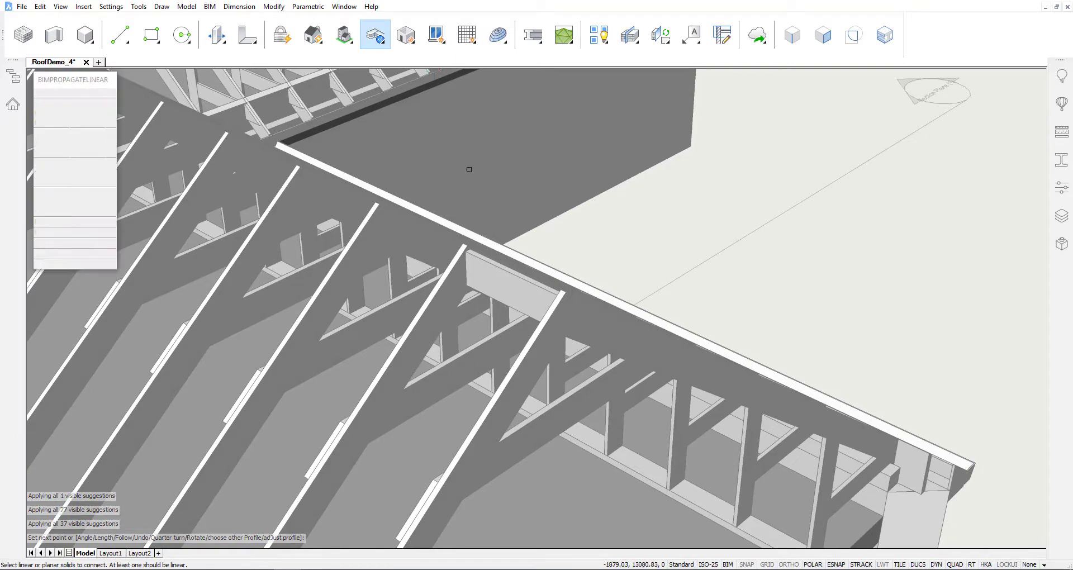
{"action": "left_click", "coordinate": [544, 329]}
{"action": "left_click", "coordinate": [584, 318]}
{"action": "left_click", "coordinate": [450, 307]}
{"action": "left_click", "coordinate": [486, 345]}
{"action": "mouse_move", "coordinate": [486, 344]}
{"action": "middle_mouse_down", "text": "shift"}
{"action": "mouse_move", "coordinate": [499, 229]}
{"action": "mouse_move", "coordinate": [490, 209]}
{"action": "mouse_move", "coordinate": [485, 352]}
{"action": "middle_mouse_up", "text": "shift"}
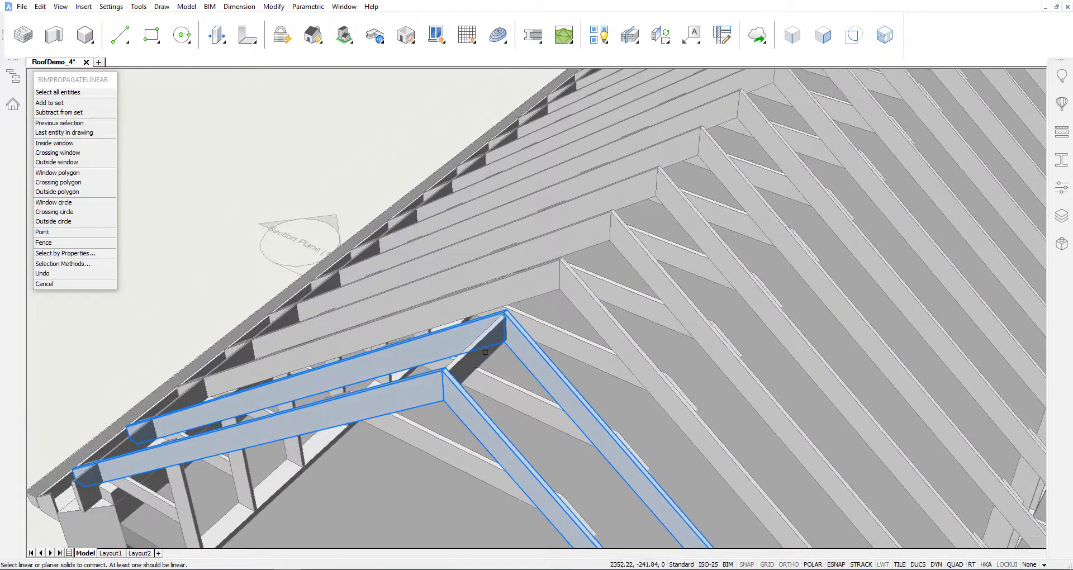
{"action": "key", "text": "Return"}
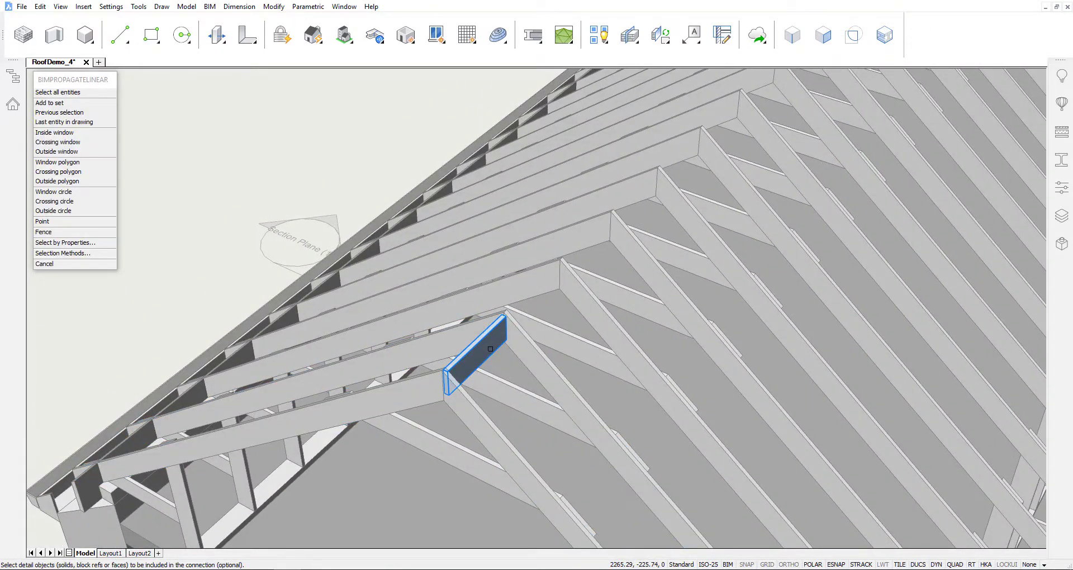
{"action": "left_click", "coordinate": [490, 348]}
{"action": "key", "text": "Return"}
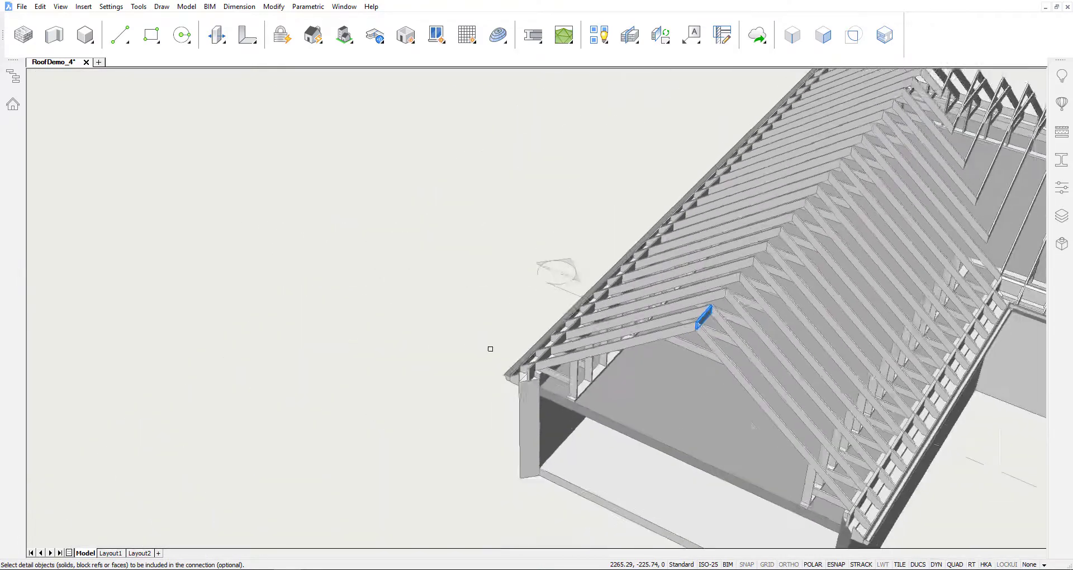
{"action": "key", "text": "Return"}
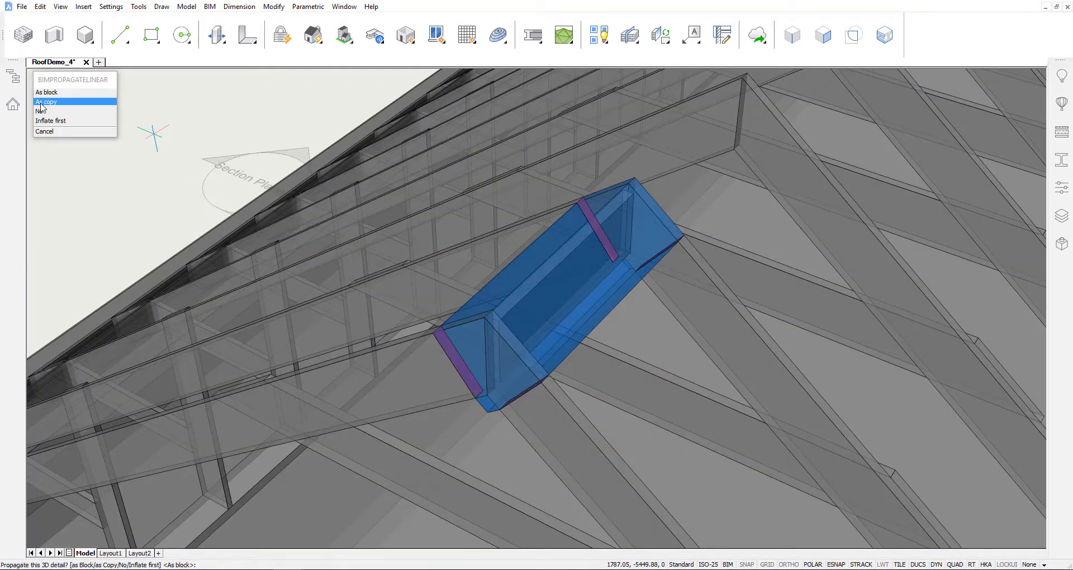
{"action": "left_click", "coordinate": [41, 103]}
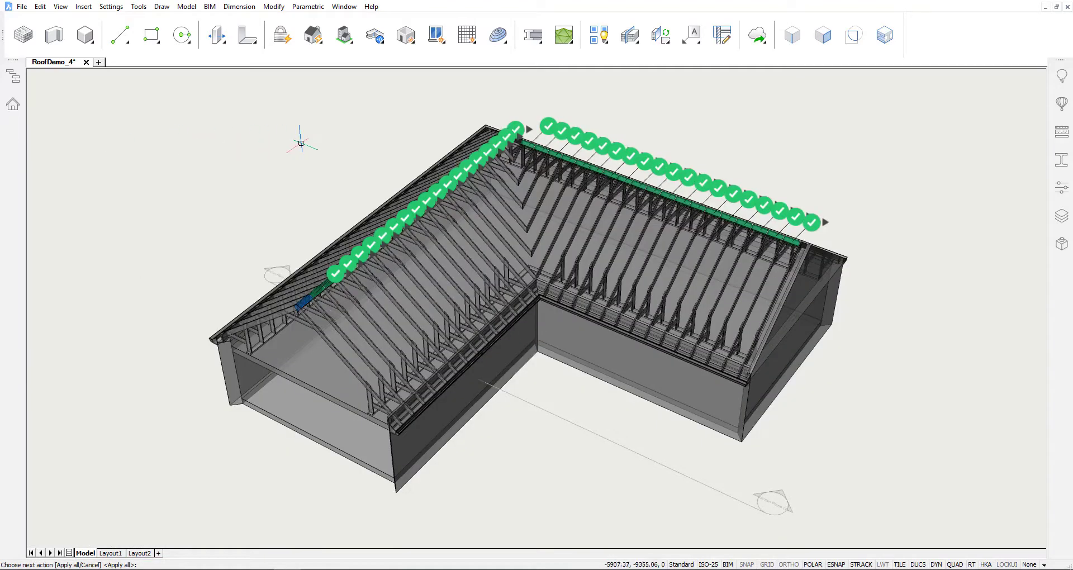
{"action": "key", "text": "Return"}
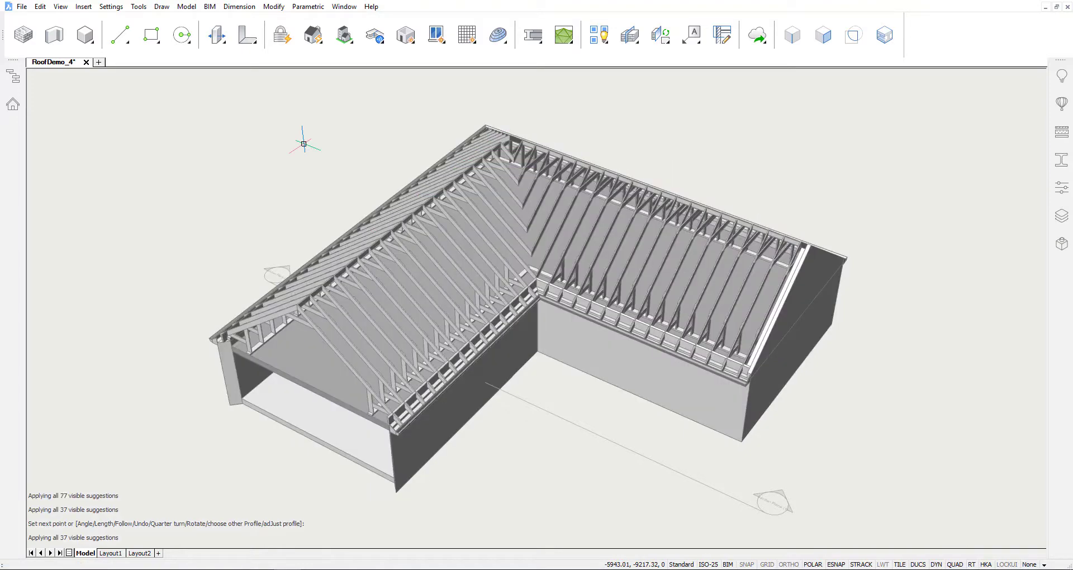
Step: Subtract the end rafter and its adjoining tie from the wall they pass through at the gable end
{"action": "middle_click_drag", "start_coordinate": [447, 313], "coordinate": [654, 321], "text": "shift"}
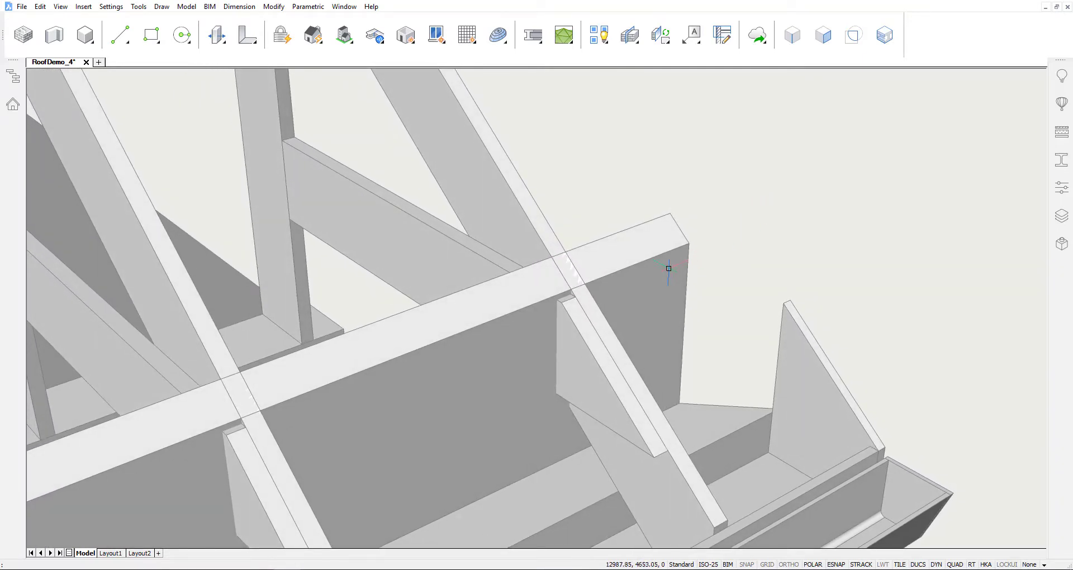
{"action": "mouse_move", "coordinate": [683, 278]}
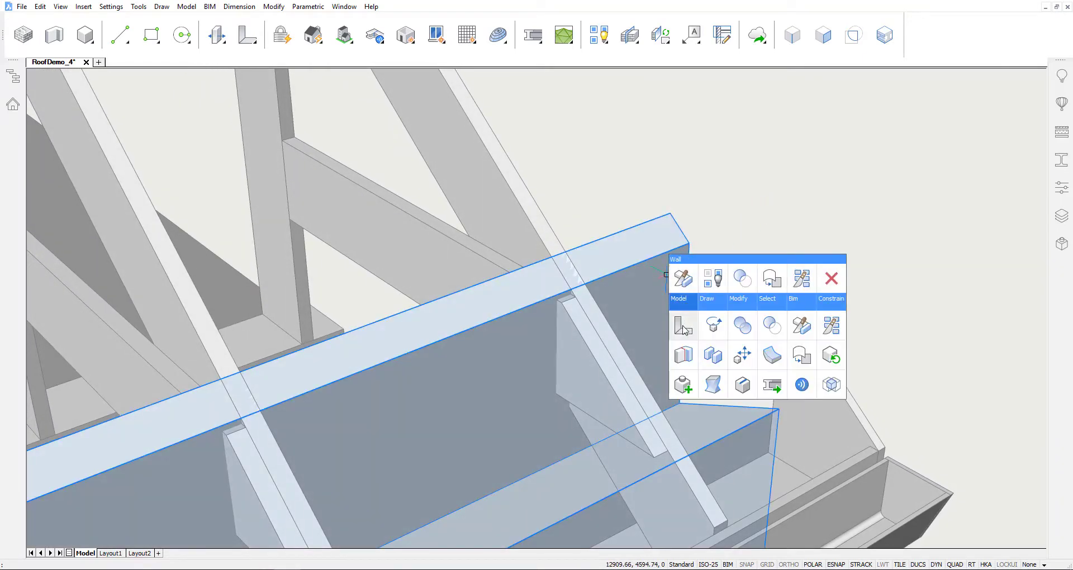
{"action": "left_click", "coordinate": [769, 328]}
{"action": "left_click", "coordinate": [587, 352]}
{"action": "left_click", "coordinate": [599, 324]}
{"action": "key", "text": "Return"}
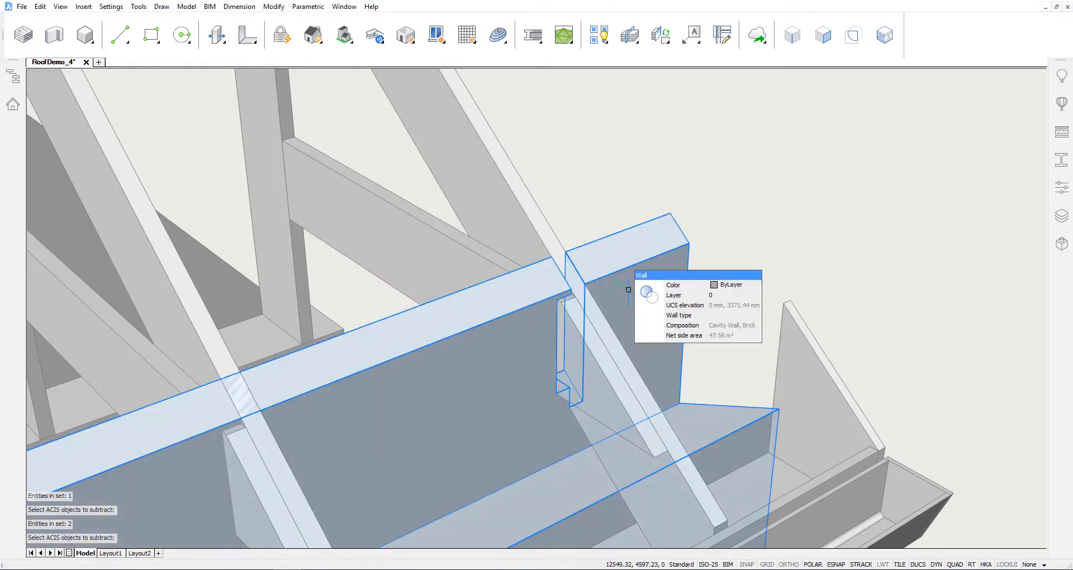
Step: Propagate the wall cutouts around the end rafter and tie along all eaves, without detail objects and applying all suggestions
{"action": "scroll", "coordinate": [617, 198], "scroll_direction": "down", "scroll_amount": 1}
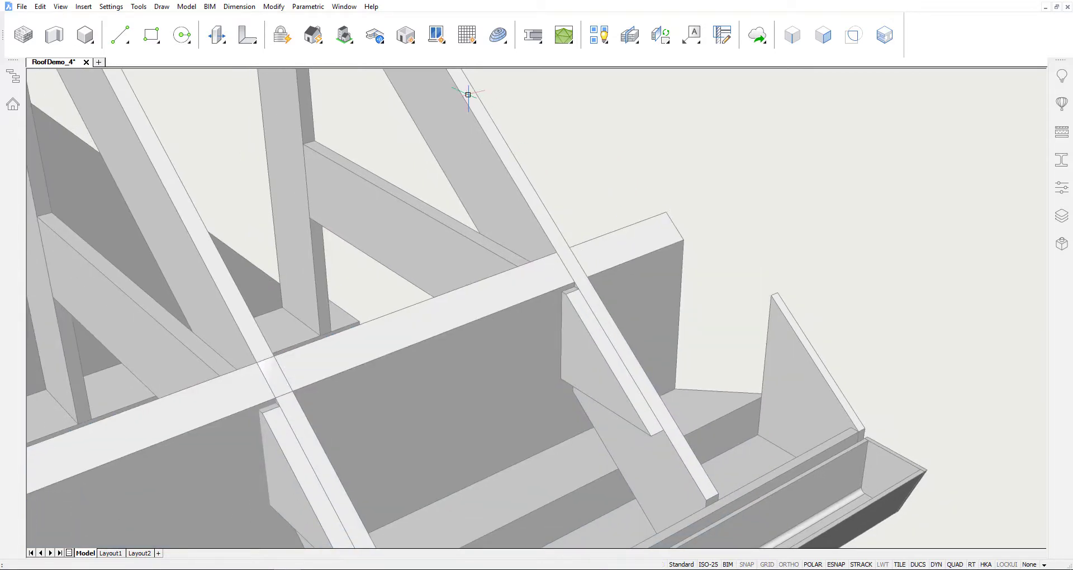
{"action": "left_click", "coordinate": [384, 37]}
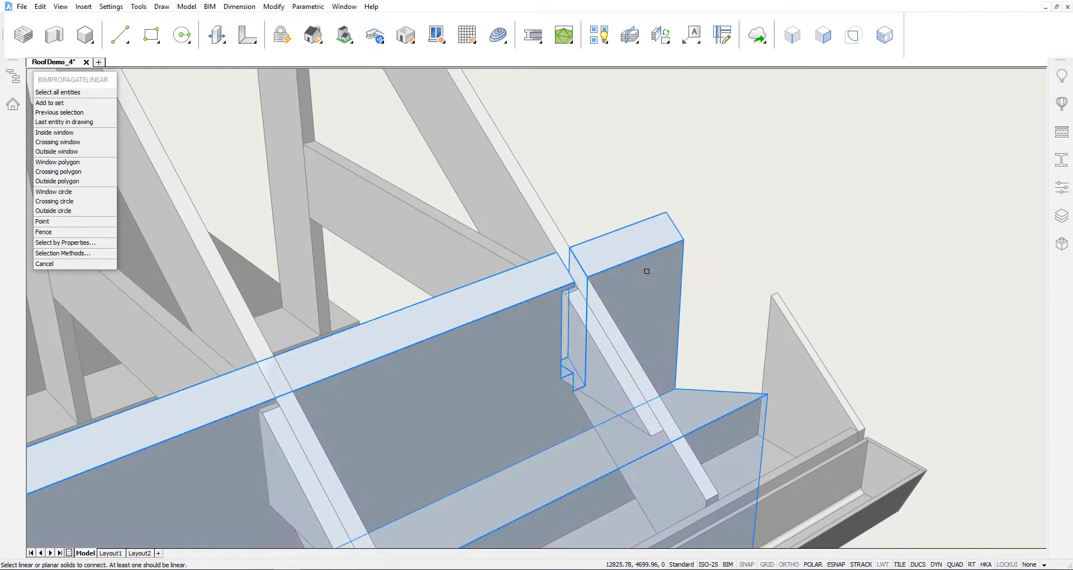
{"action": "left_click", "coordinate": [643, 269]}
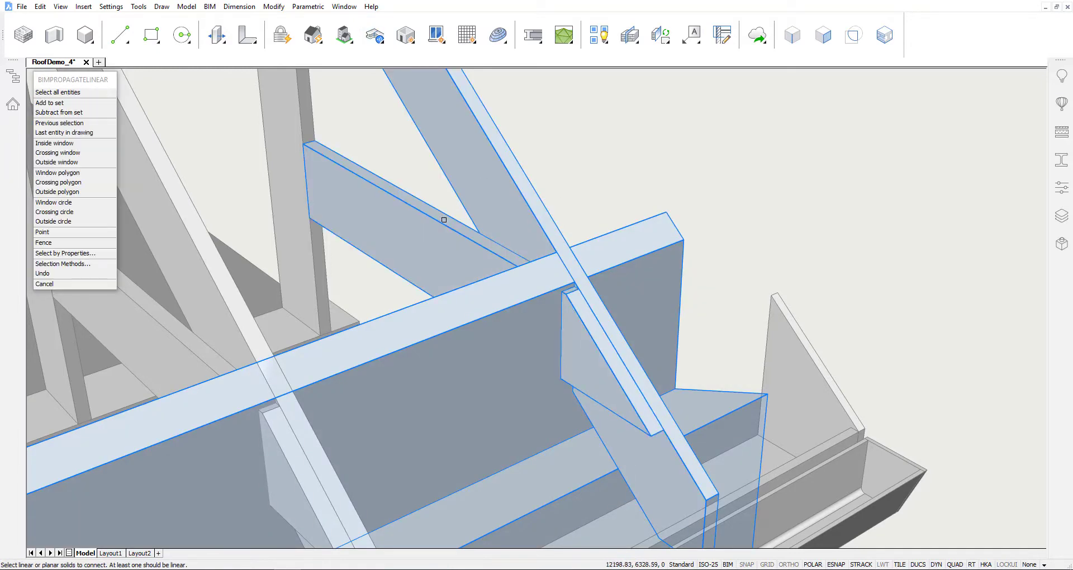
{"action": "key", "text": "Return"}
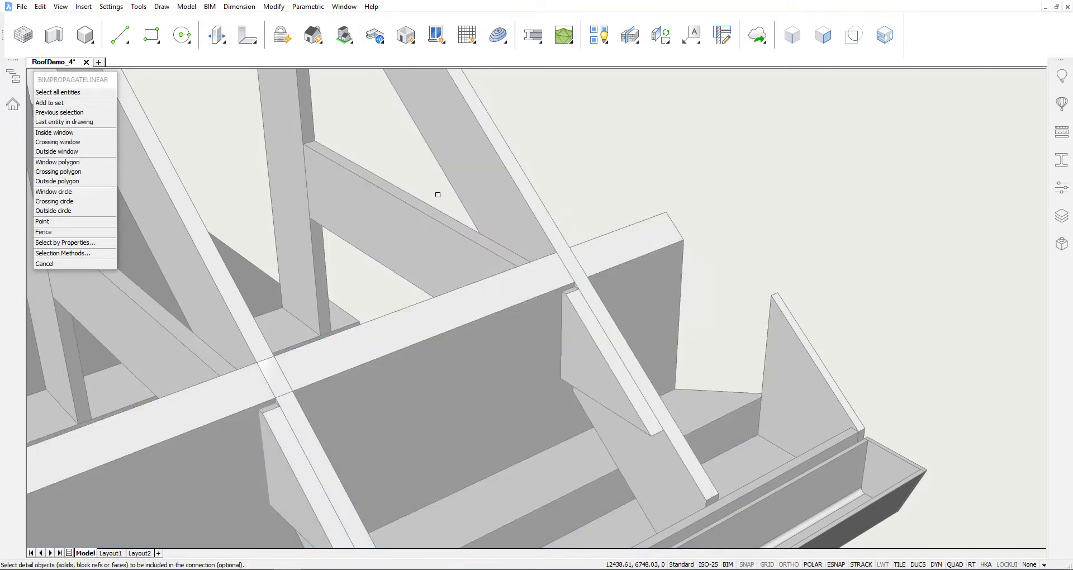
{"action": "key", "text": "Return"}
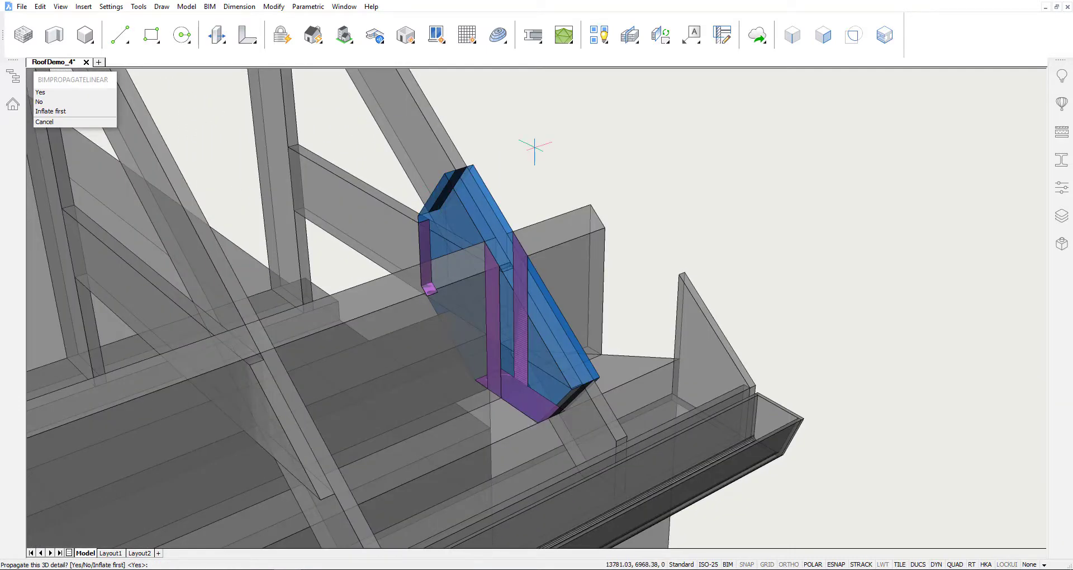
{"action": "key", "text": "Return"}
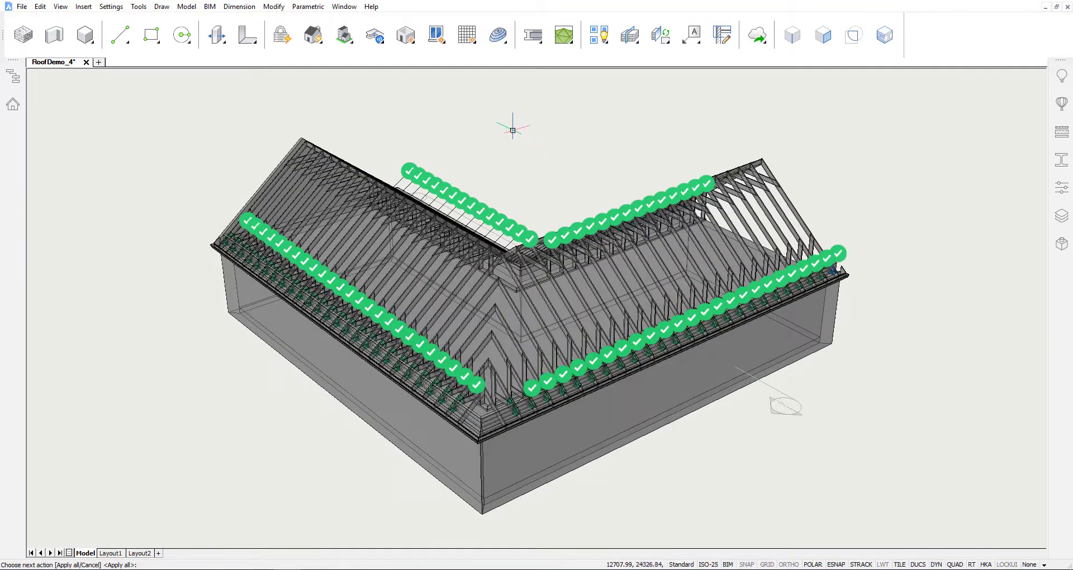
{"action": "key", "text": "Return"}
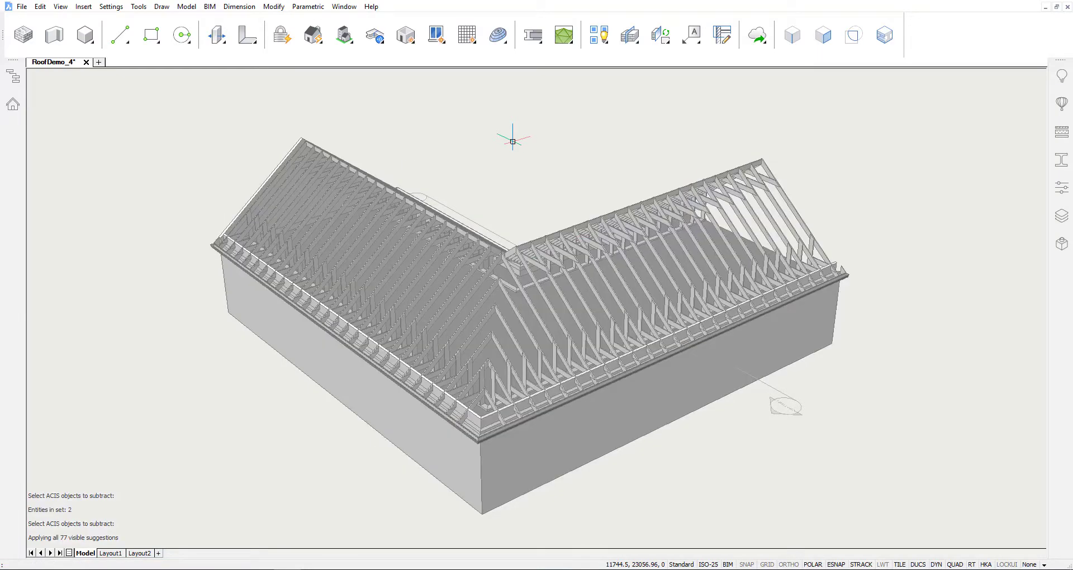
Step: Subtract the two outermost rafters at the building's outer corner from the two walls meeting there
{"action": "scroll", "coordinate": [550, 475], "scroll_direction": "up", "scroll_amount": 8}
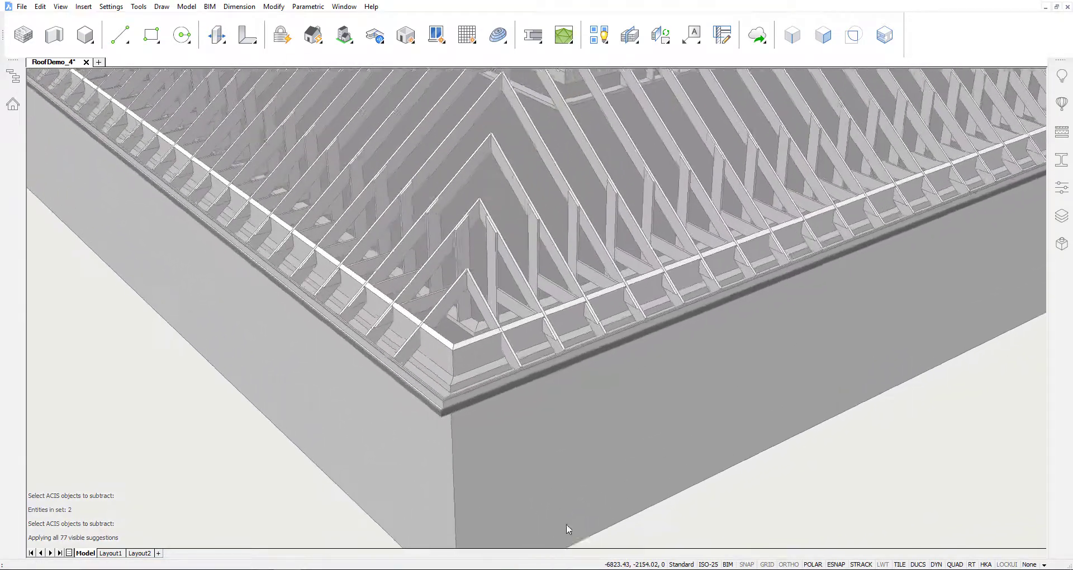
{"action": "scroll", "coordinate": [610, 373], "scroll_direction": "up", "scroll_amount": 5}
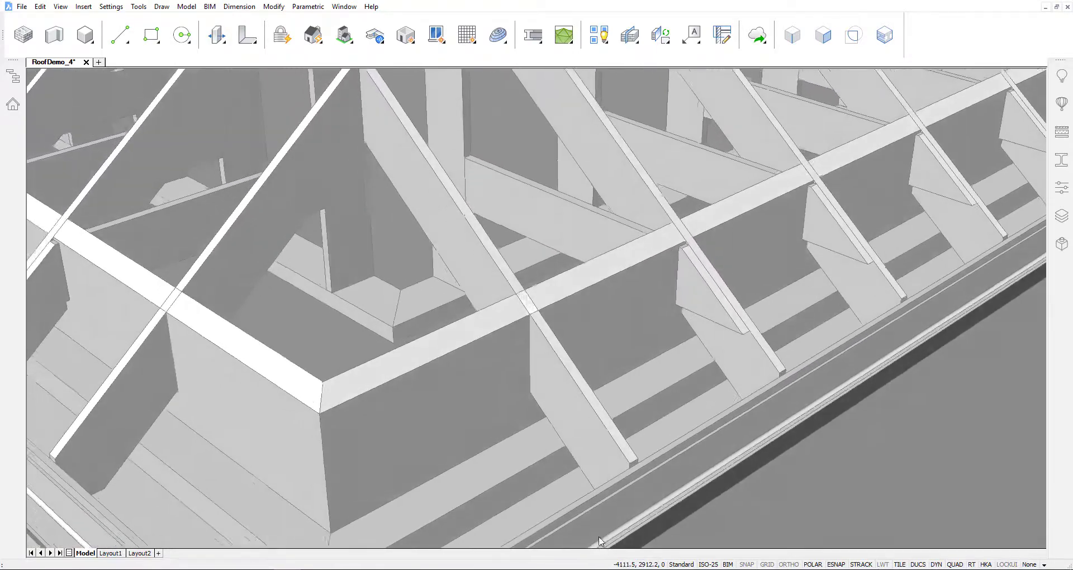
{"action": "scroll", "coordinate": [581, 475], "scroll_direction": "down", "scroll_amount": 3}
{"action": "left_click", "coordinate": [563, 404]}
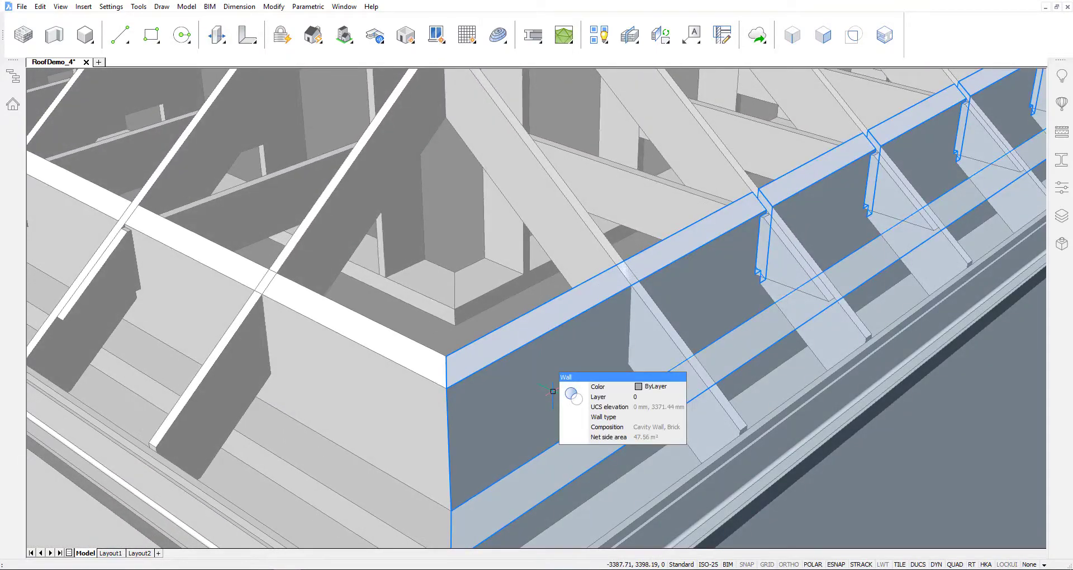
{"action": "left_click", "coordinate": [385, 403]}
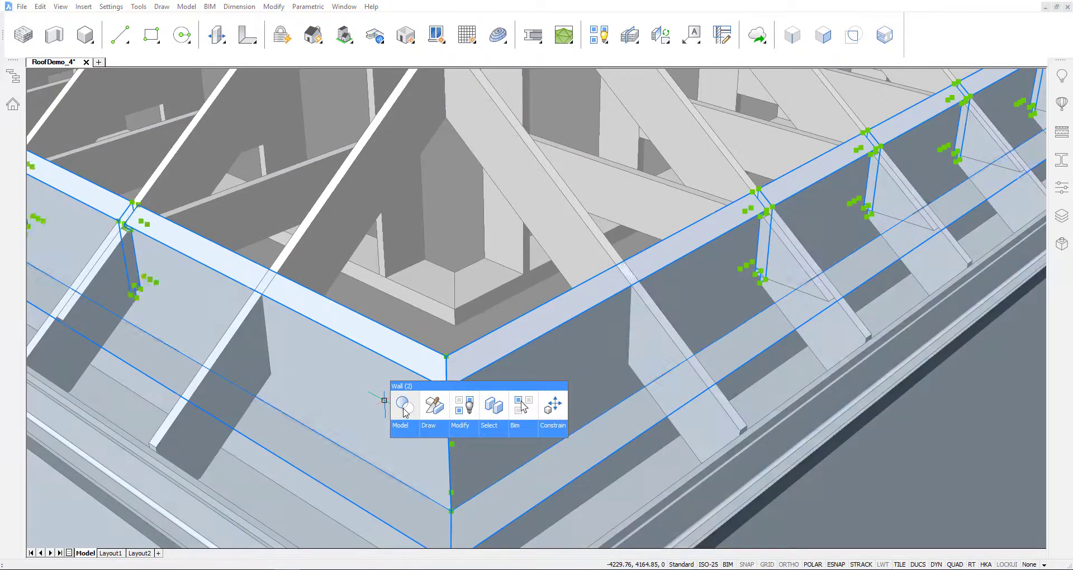
{"action": "left_click", "coordinate": [402, 406]}
{"action": "left_click", "coordinate": [327, 254]}
{"action": "left_click", "coordinate": [564, 236]}
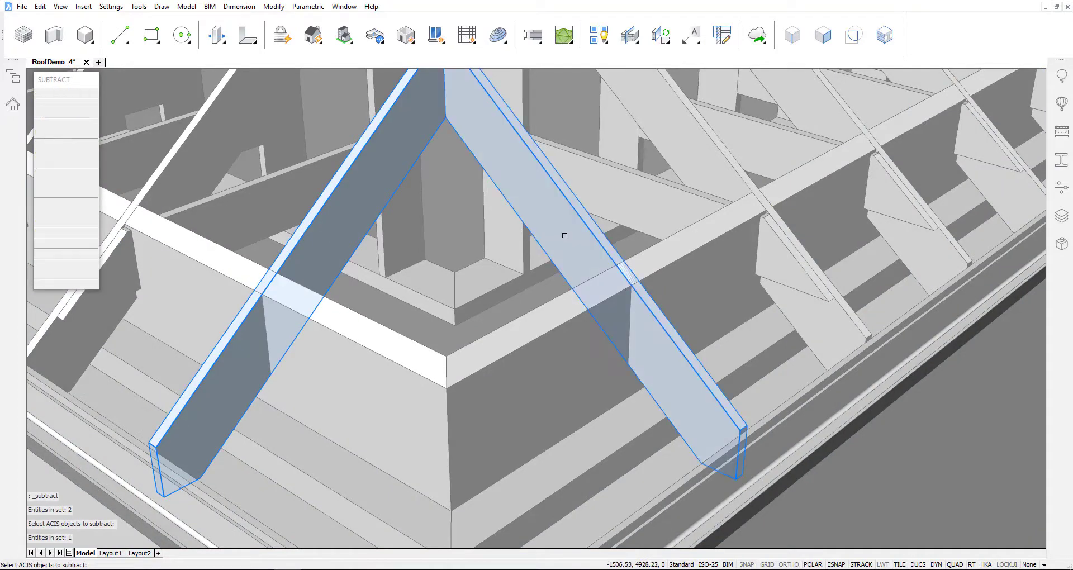
{"action": "key", "text": "Return"}
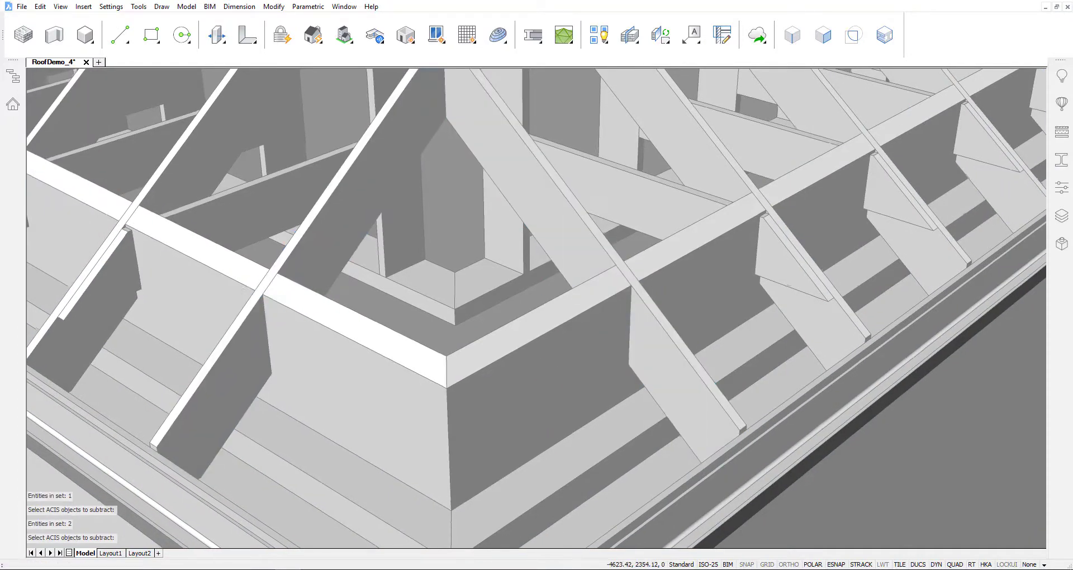
{"action": "scroll", "coordinate": [602, 513], "scroll_direction": "down", "scroll_amount": 1}
{"action": "scroll", "coordinate": [546, 404], "scroll_direction": "down", "scroll_amount": 5}
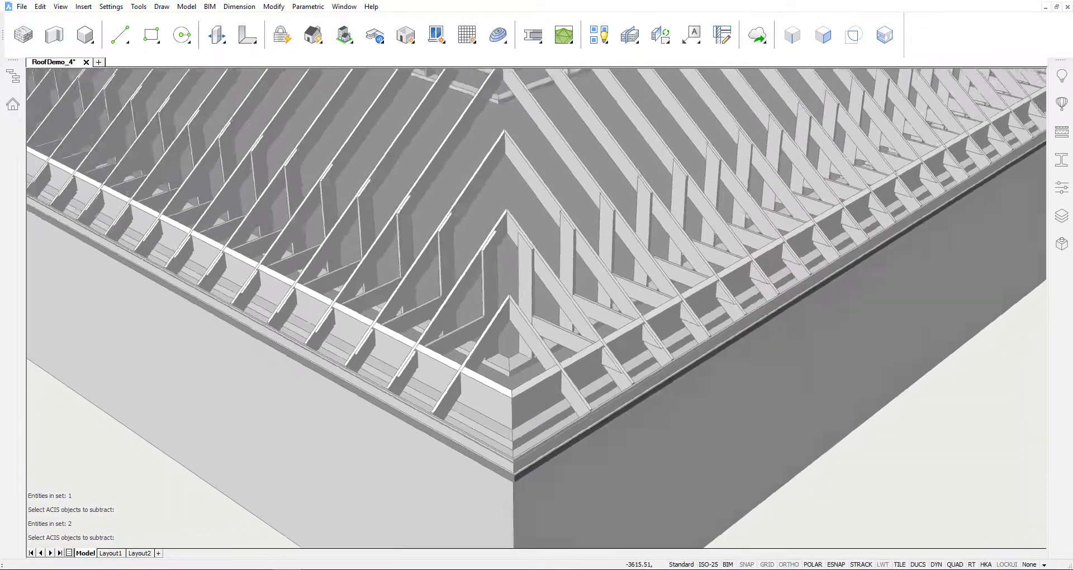